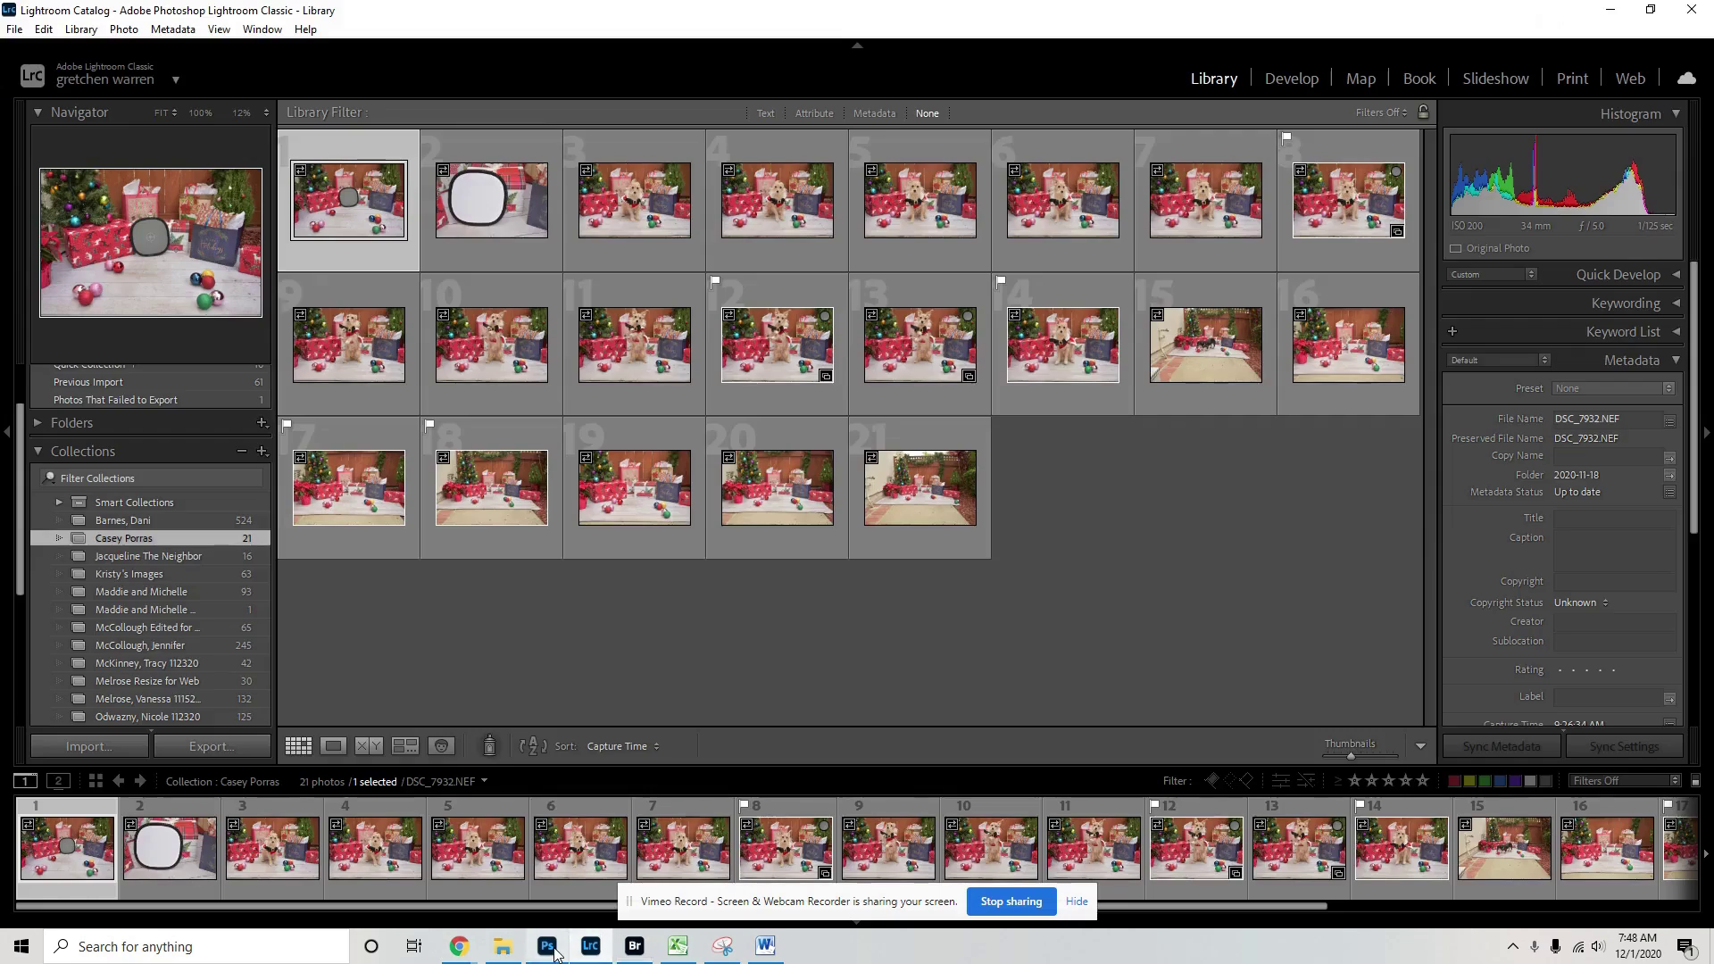
# Bring Photoshop to the front and hide the screen-sharing notification bar
pyautogui.click(553, 952)
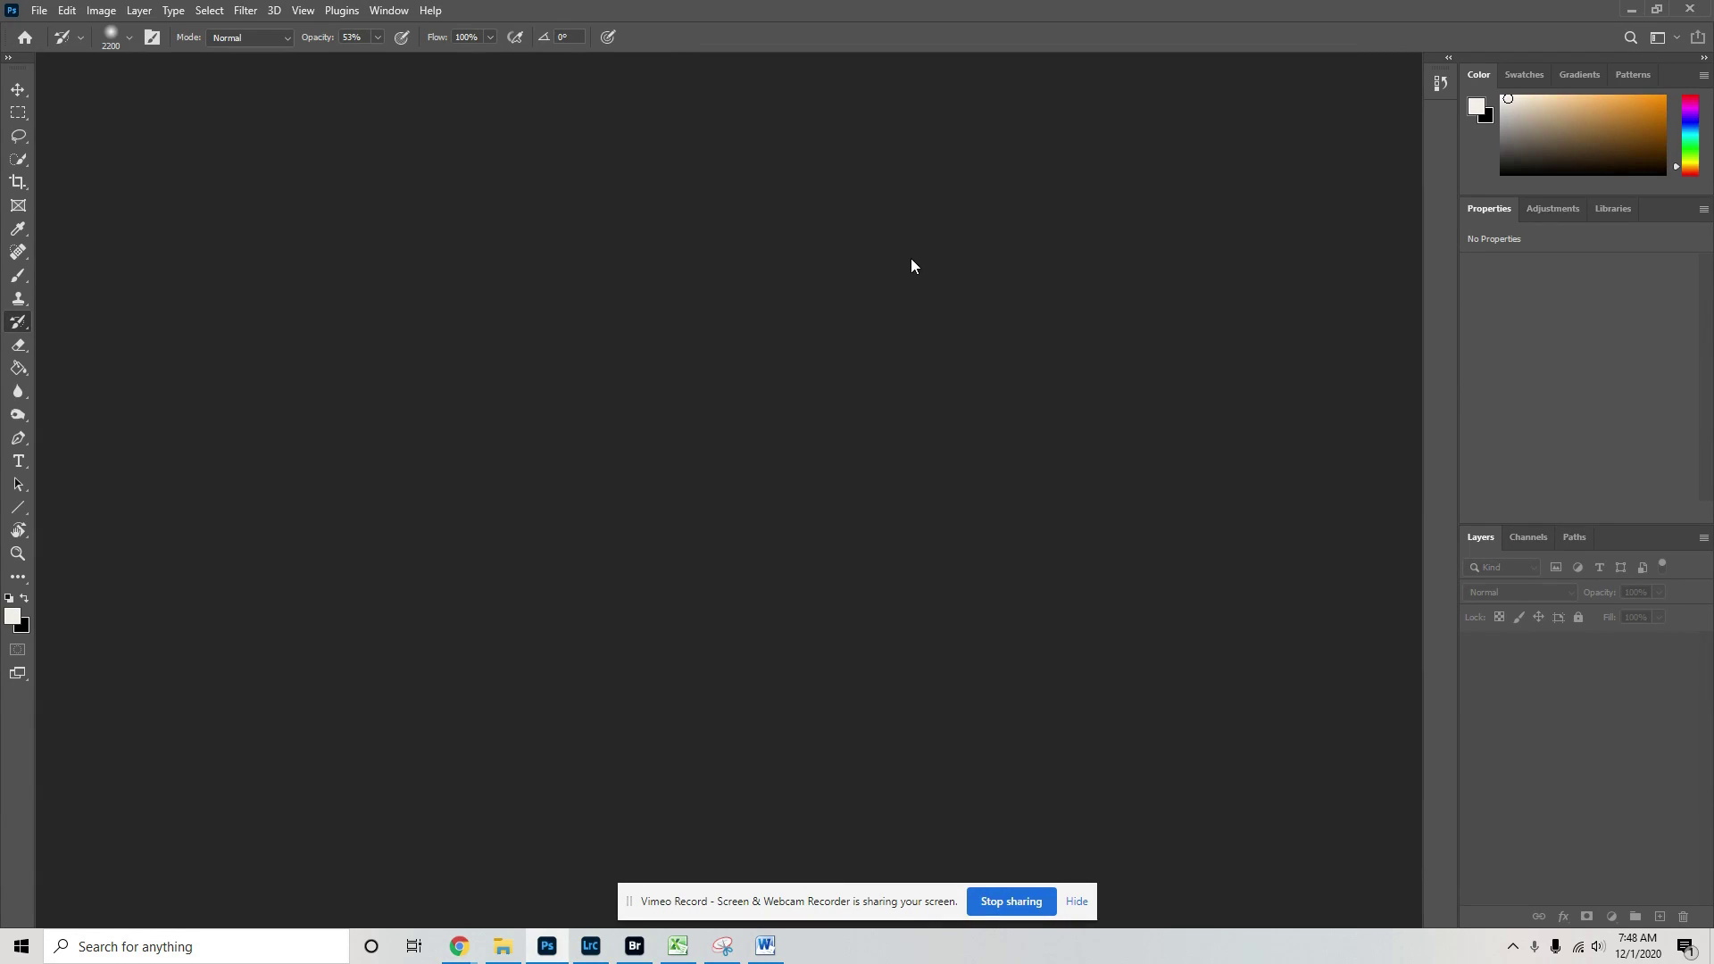
pyautogui.click(1075, 903)
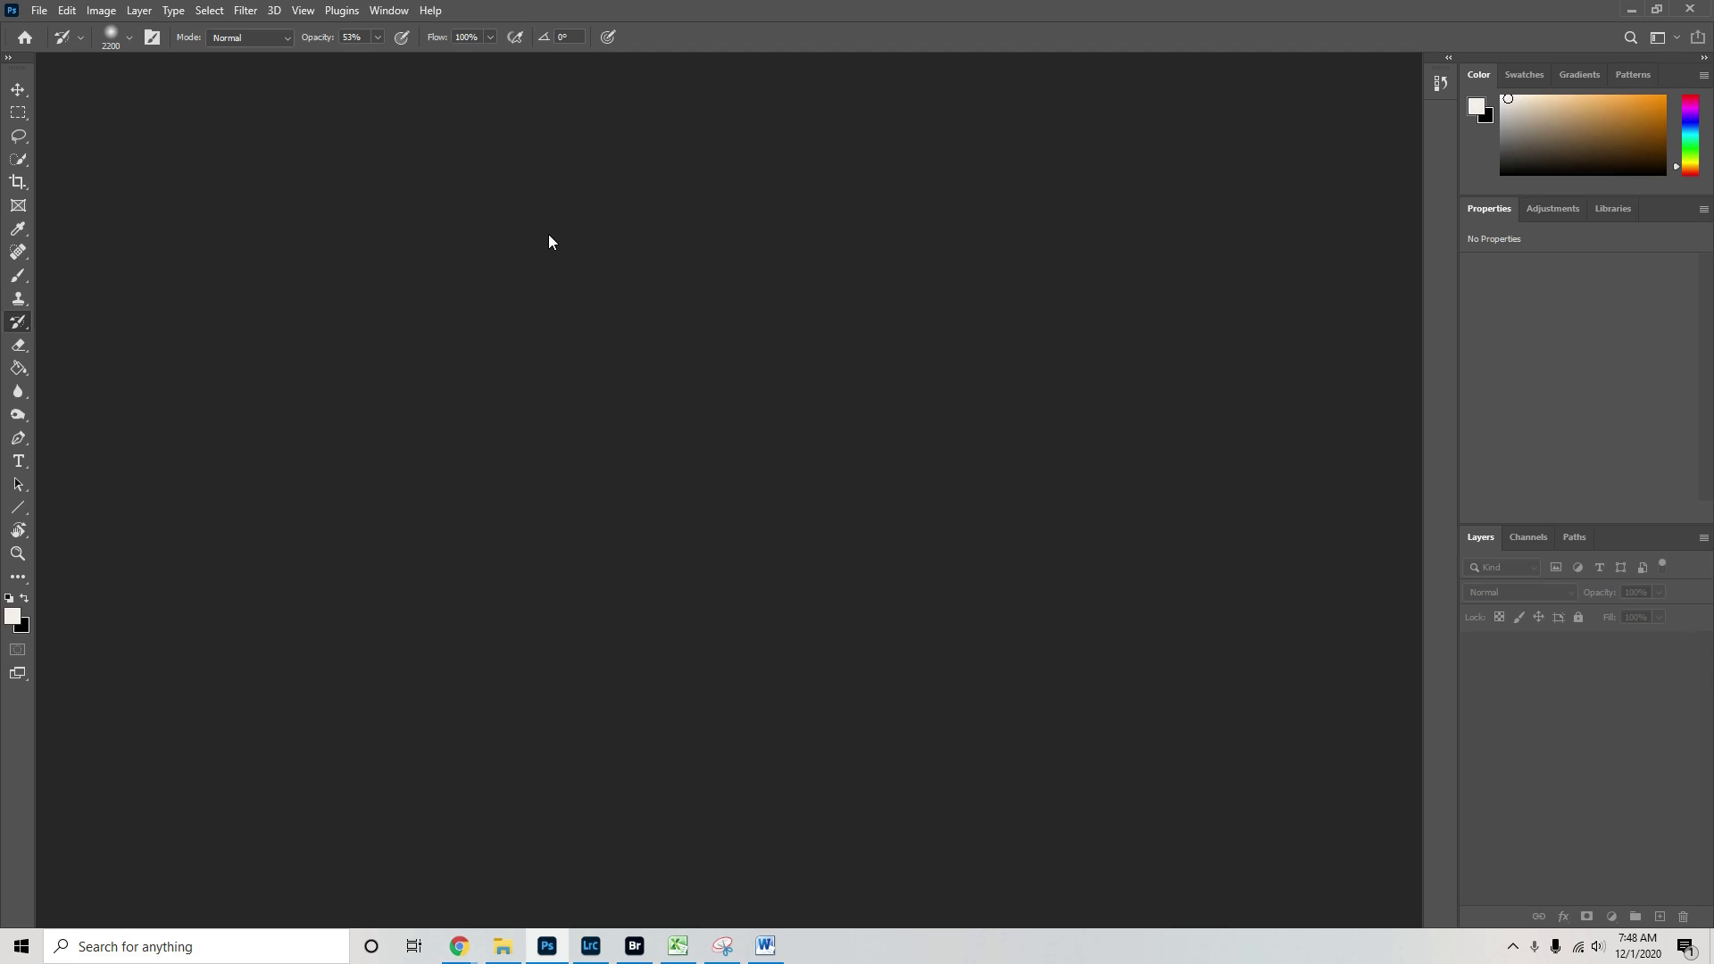
# Float the right dock and group Layers, Channels and Paths together, showing Layers
pyautogui.moveTo(1603, 62); pyautogui.dragTo(821, 198)
pyautogui.moveTo(746, 684); pyautogui.dragTo(1391, 675)
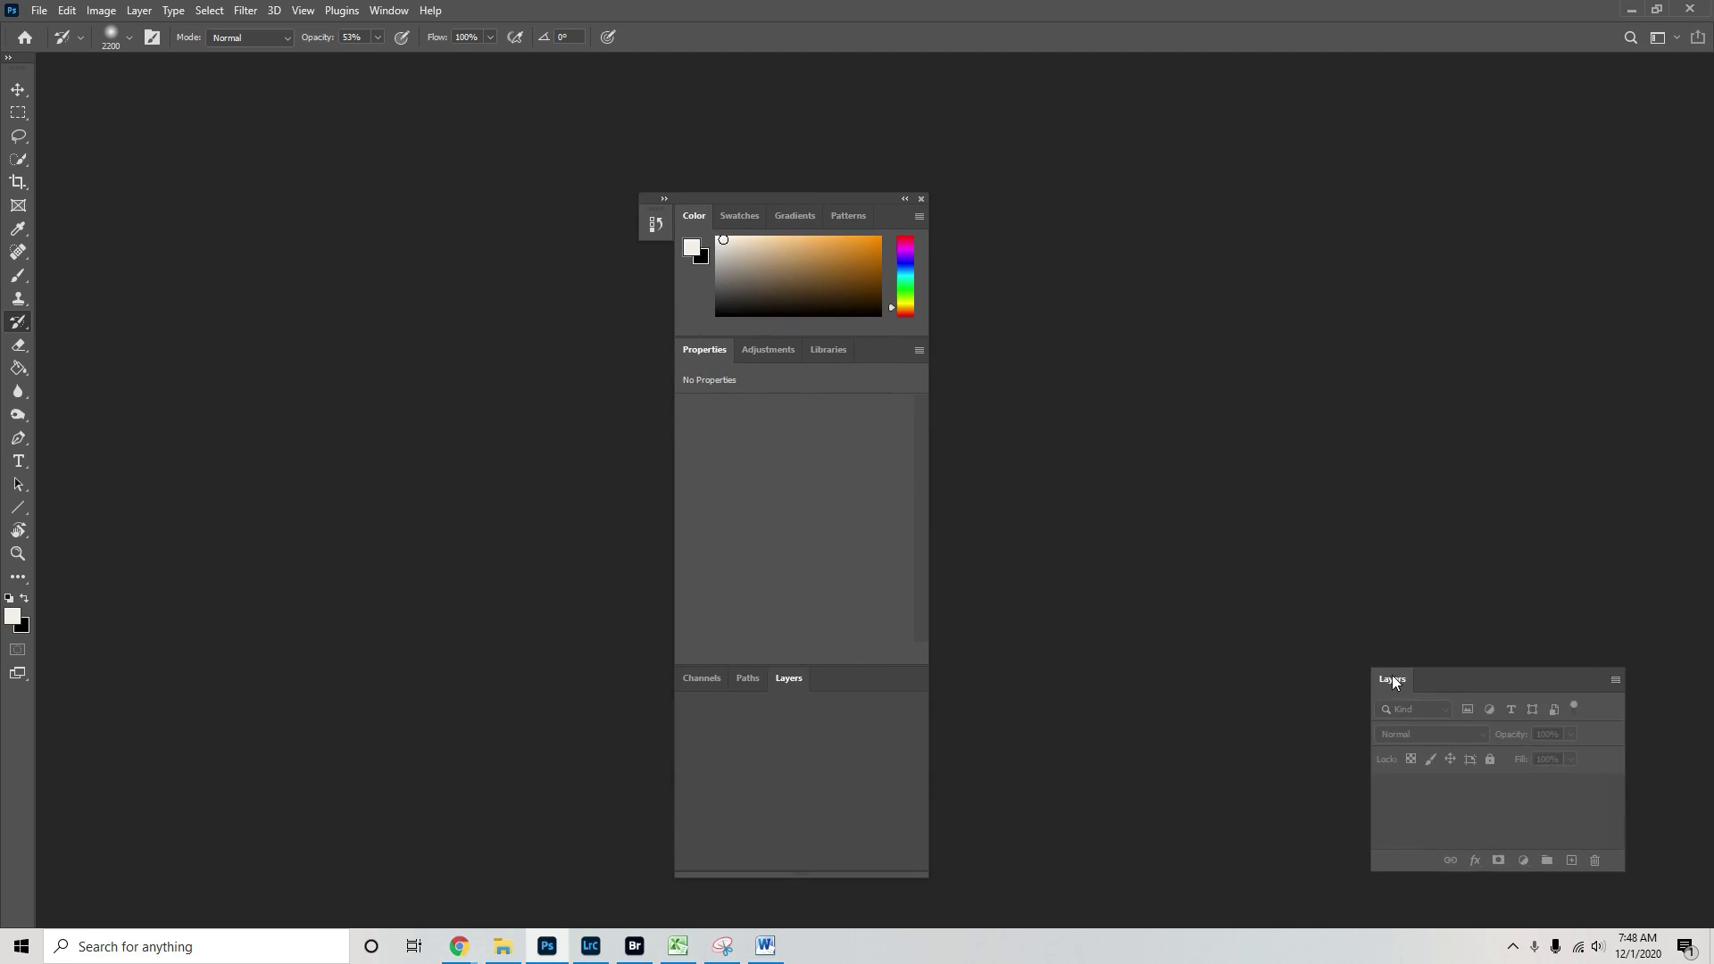
pyautogui.moveTo(952, 670); pyautogui.dragTo(1421, 697)
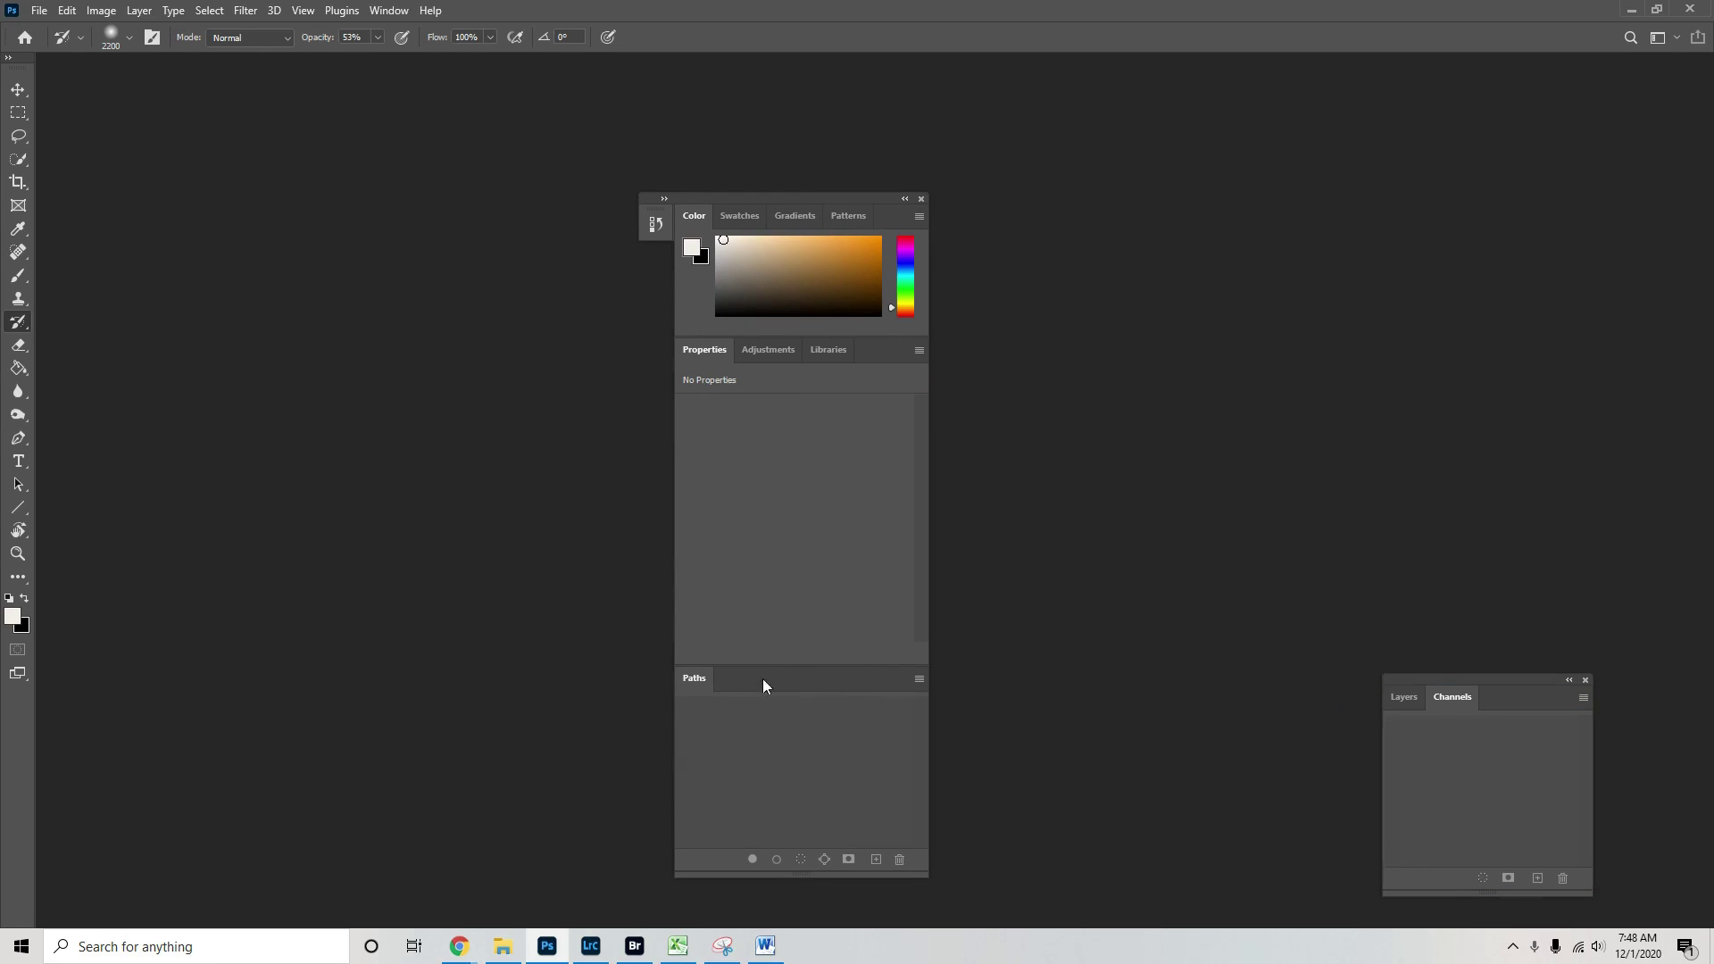
pyautogui.moveTo(762, 678); pyautogui.dragTo(1591, 712)
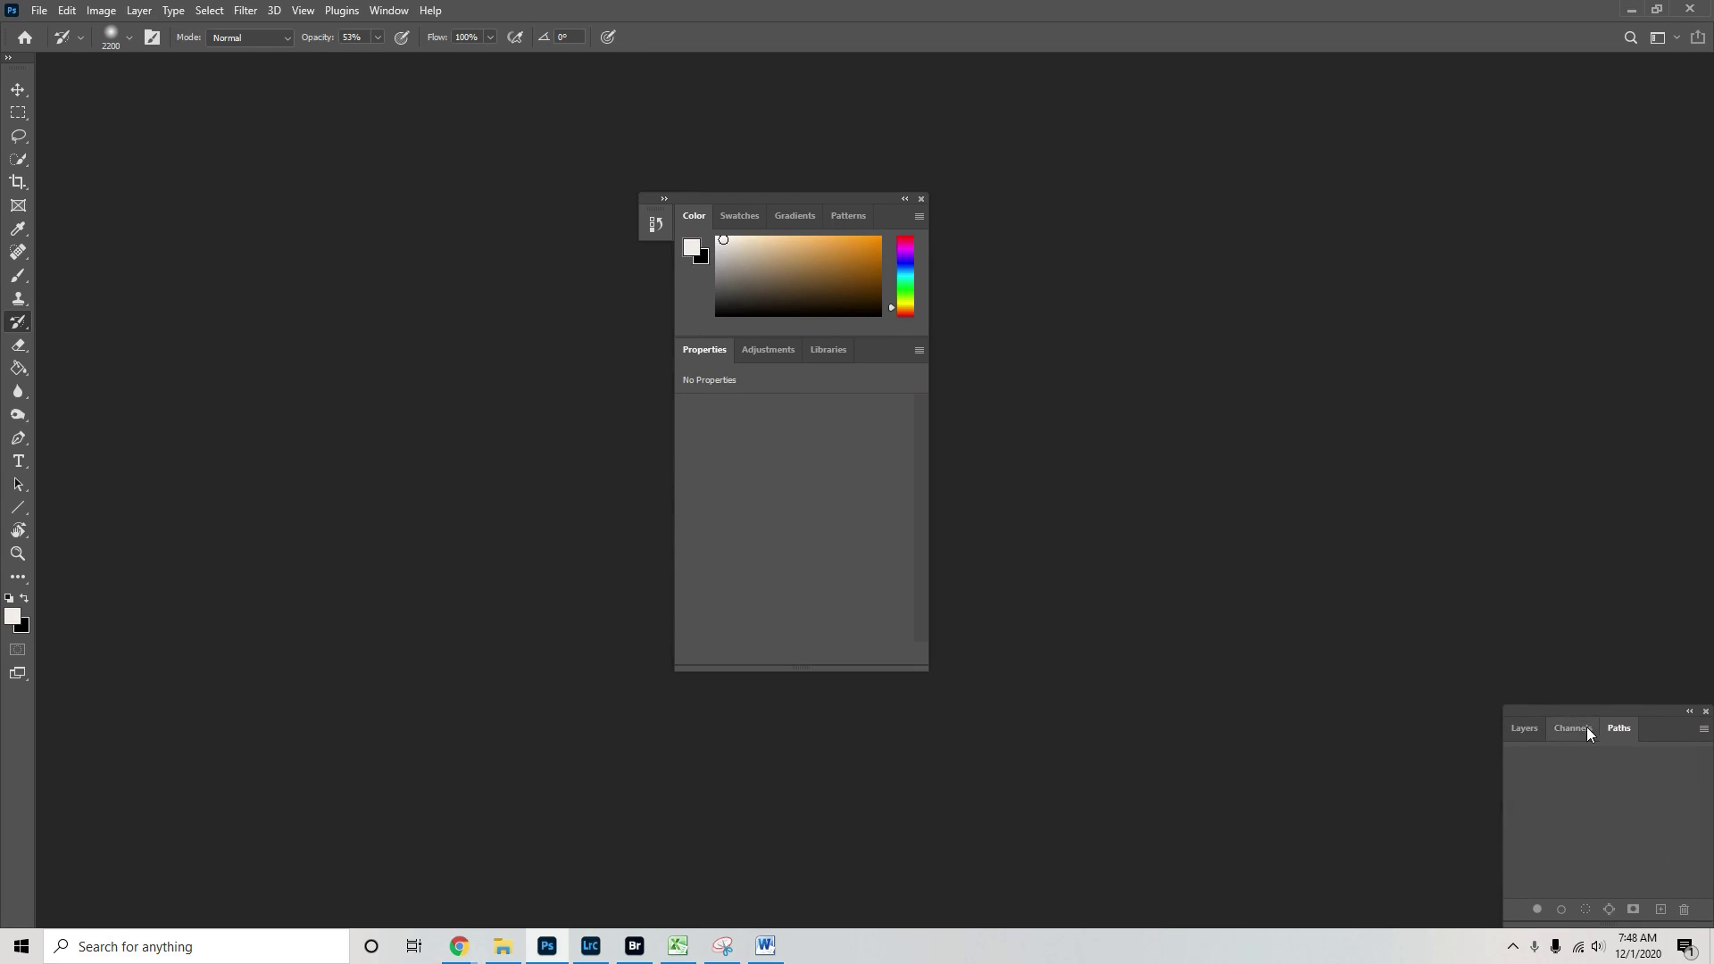
pyautogui.click(1531, 730)
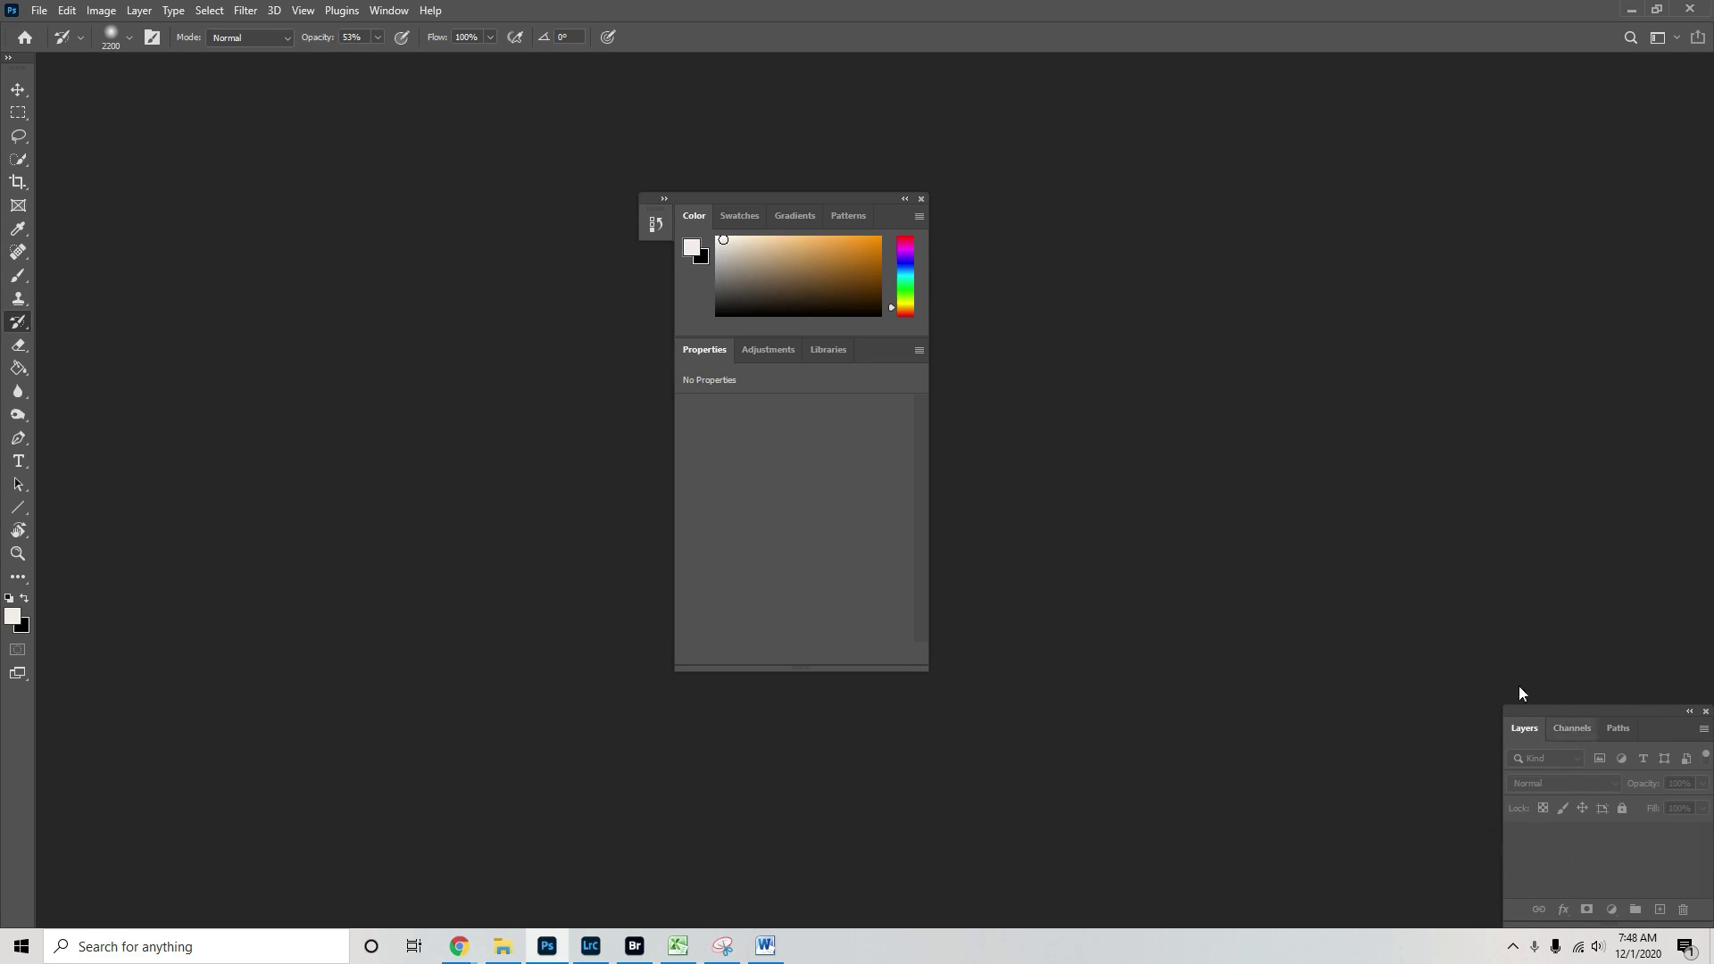
# Separate Adjustments into its own panel and group Properties with it
pyautogui.moveTo(751, 355); pyautogui.dragTo(1622, 583)
pyautogui.moveTo(1686, 632); pyautogui.dragTo(1709, 631)
pyautogui.moveTo(704, 349); pyautogui.dragTo(1603, 617)
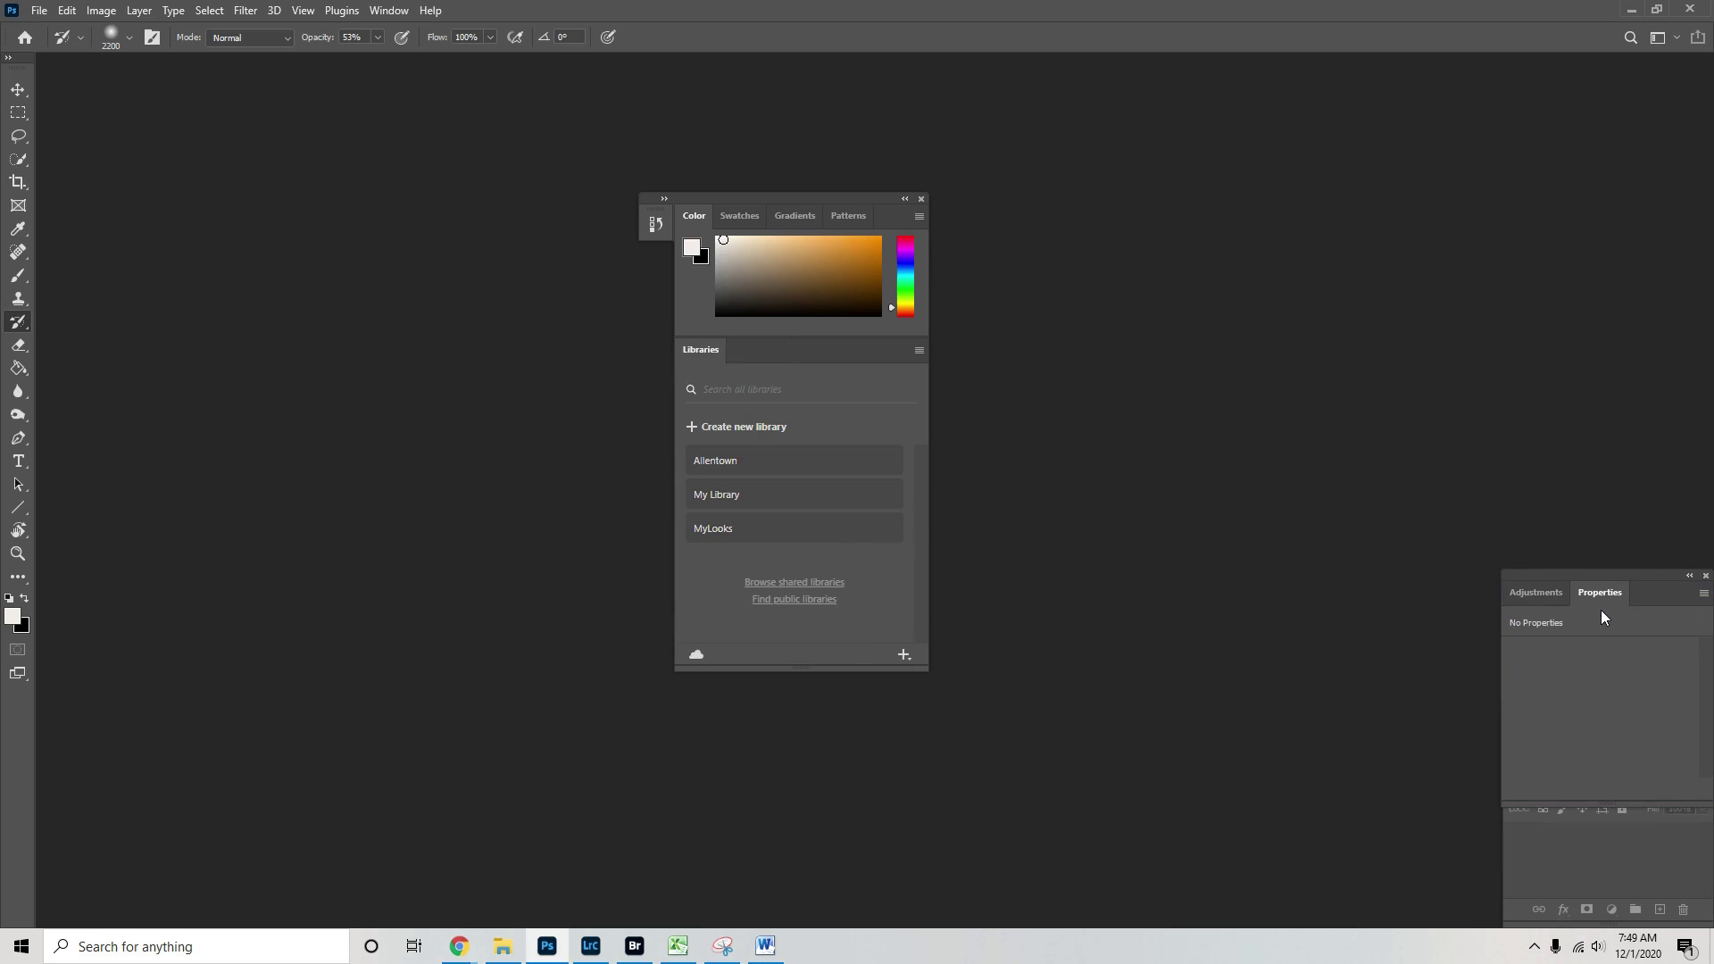
pyautogui.click(1538, 593)
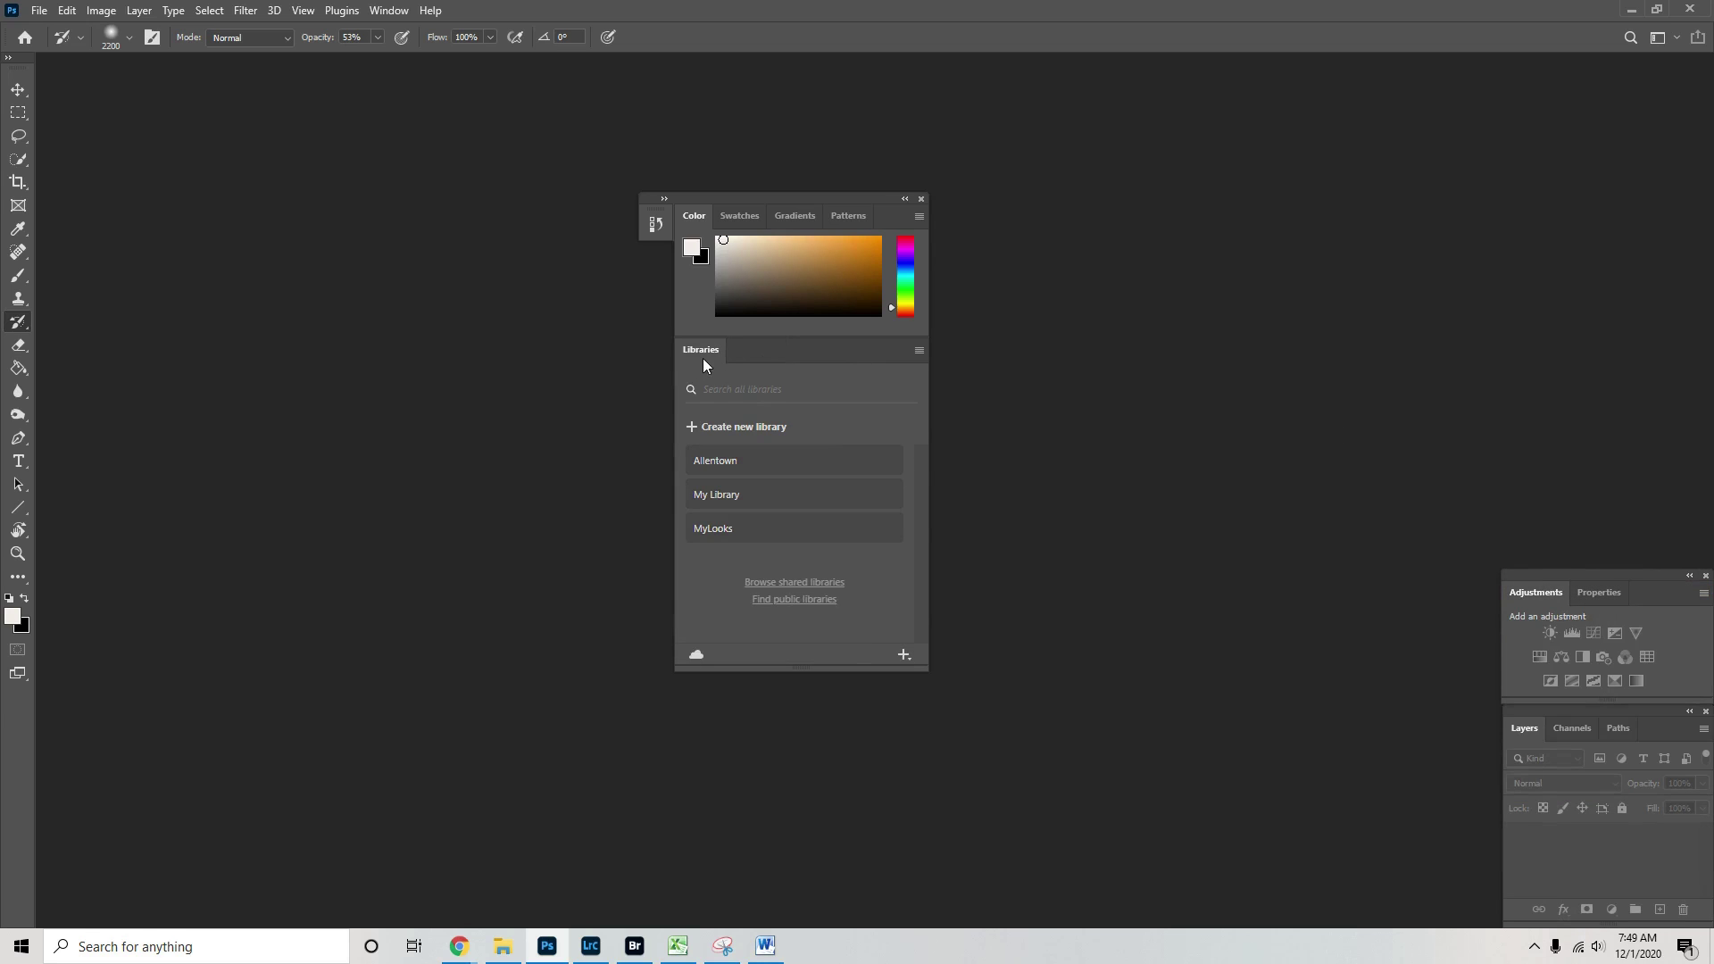
# Close Libraries, dock History at the top right stretched tall, and close the Color group
pyautogui.moveTo(704, 357); pyautogui.dragTo(434, 409)
pyautogui.click(652, 399)
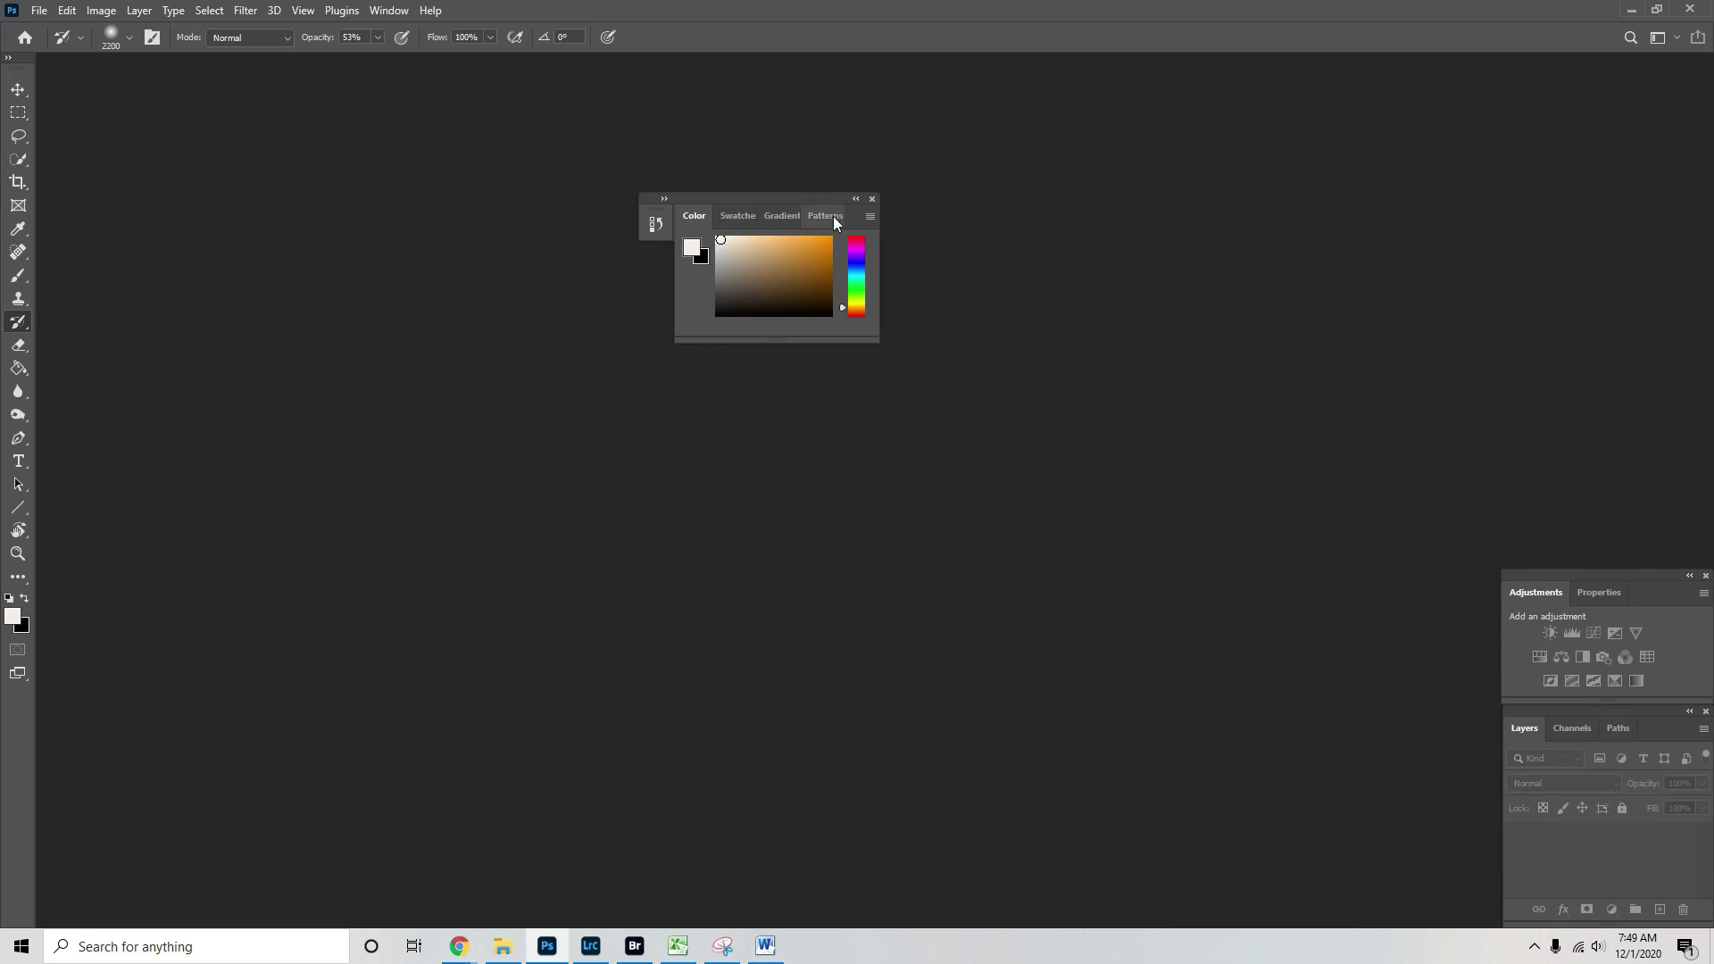
pyautogui.moveTo(656, 224); pyautogui.dragTo(1609, 62)
pyautogui.click(1426, 118)
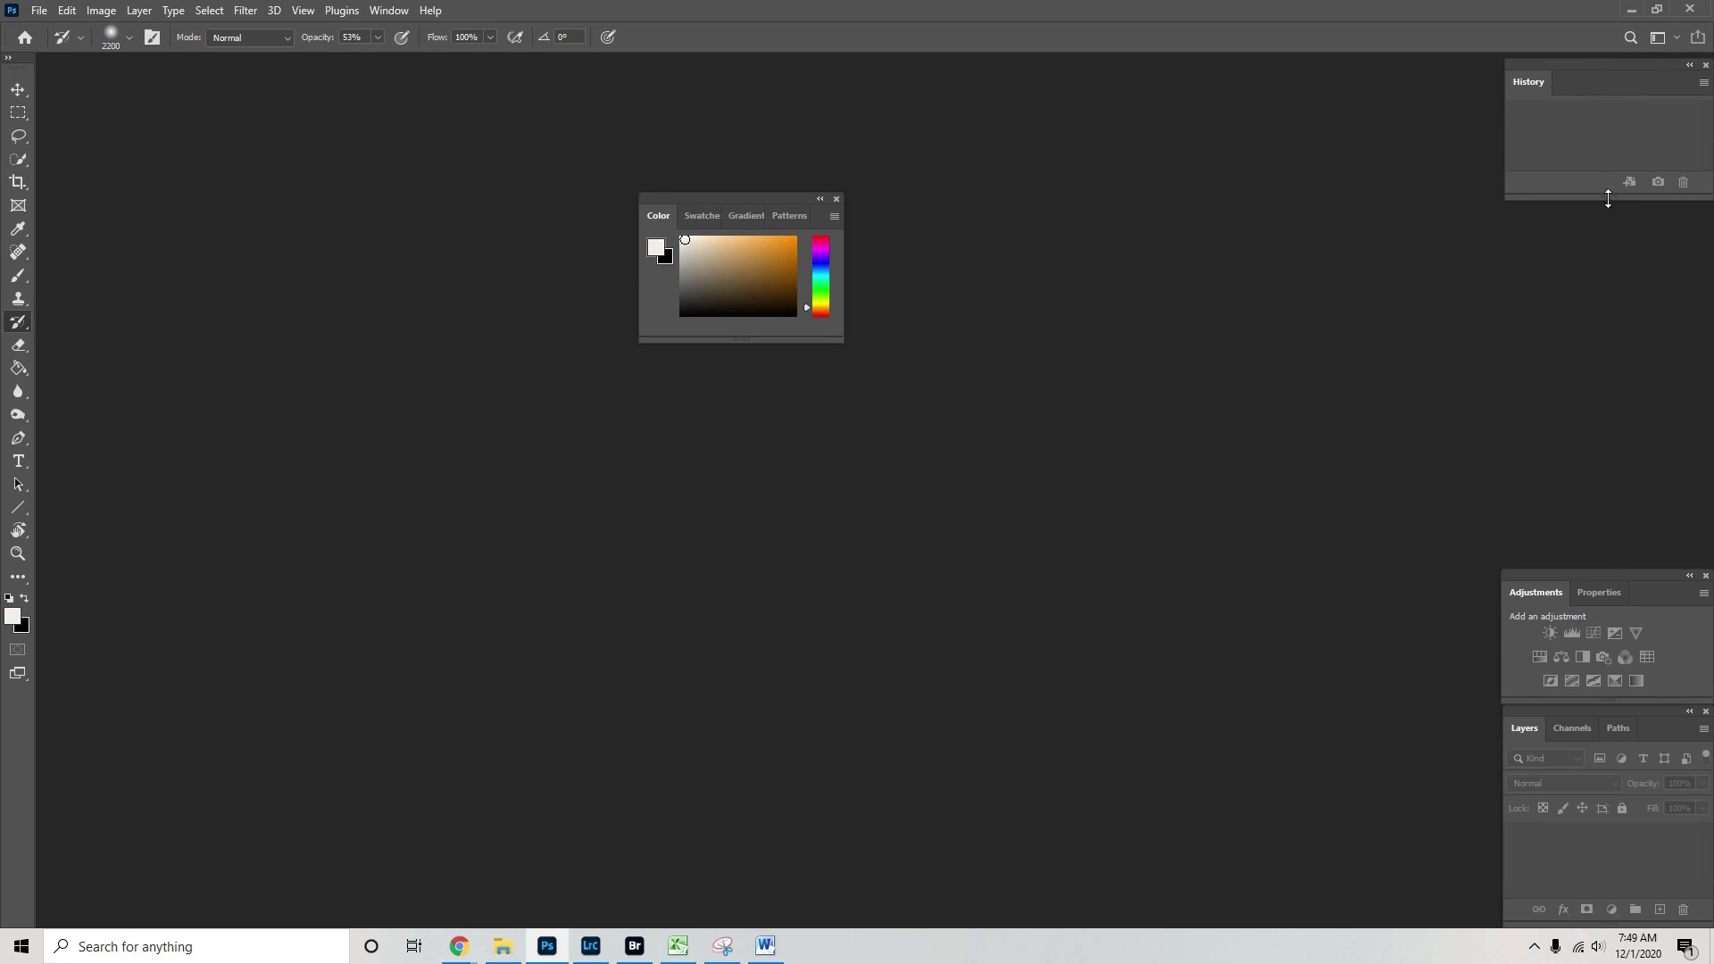
pyautogui.moveTo(1608, 198); pyautogui.dragTo(1613, 560)
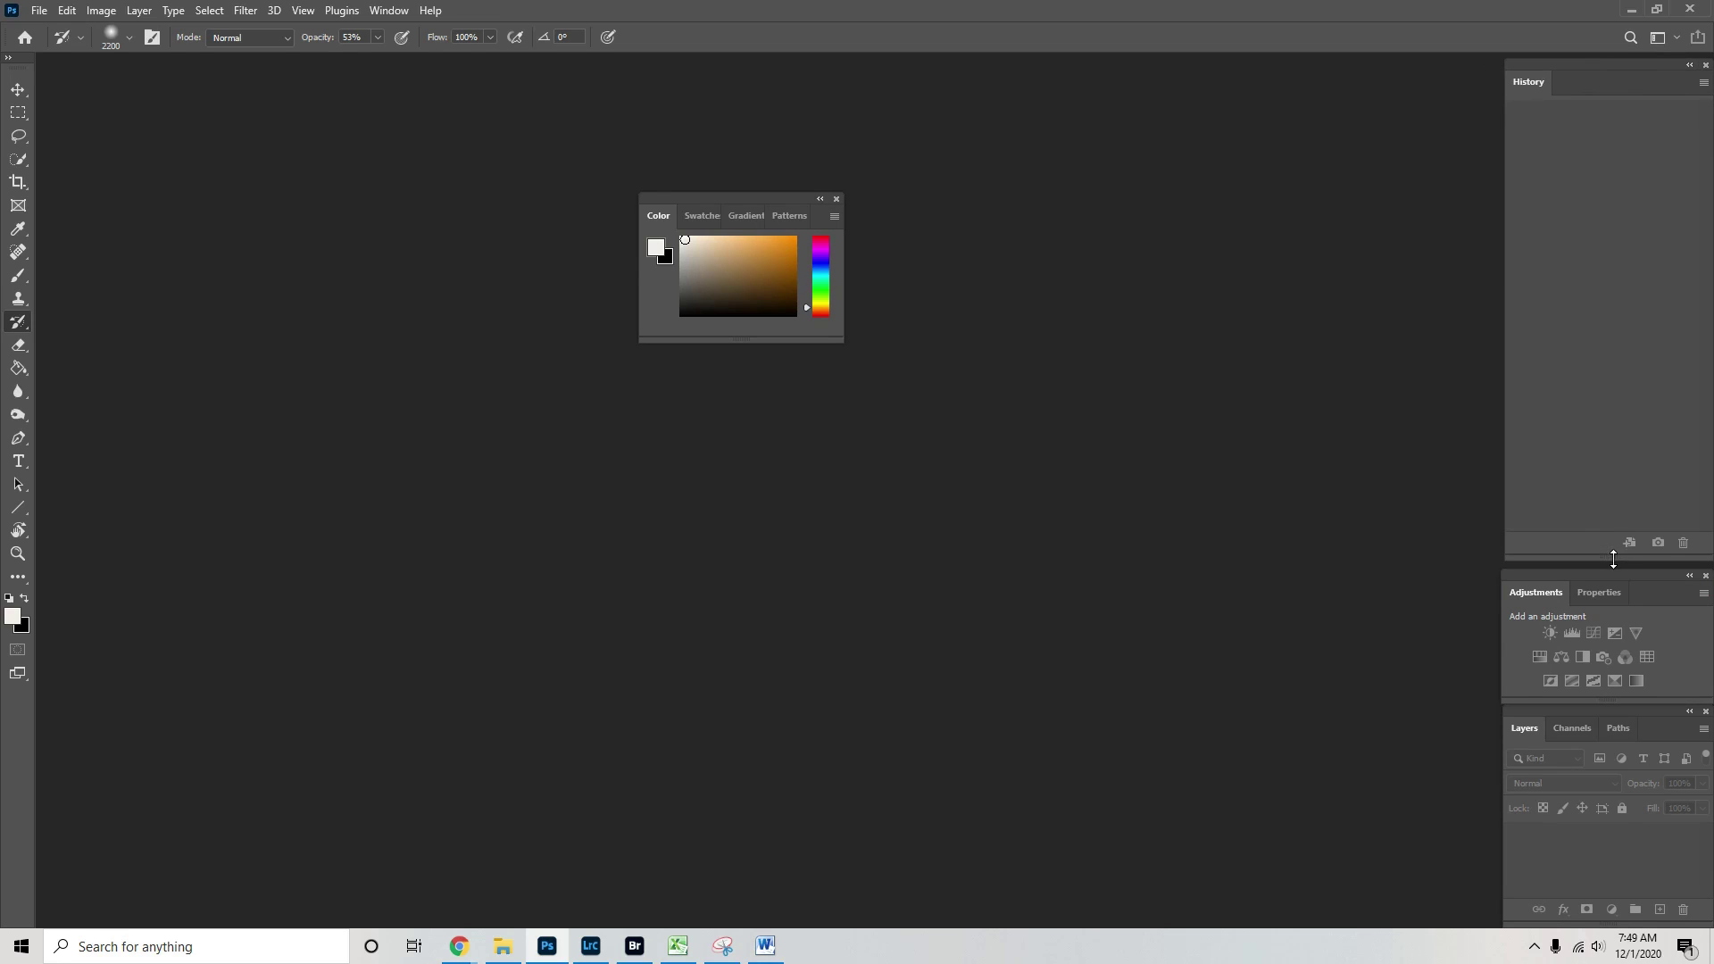
pyautogui.click(836, 199)
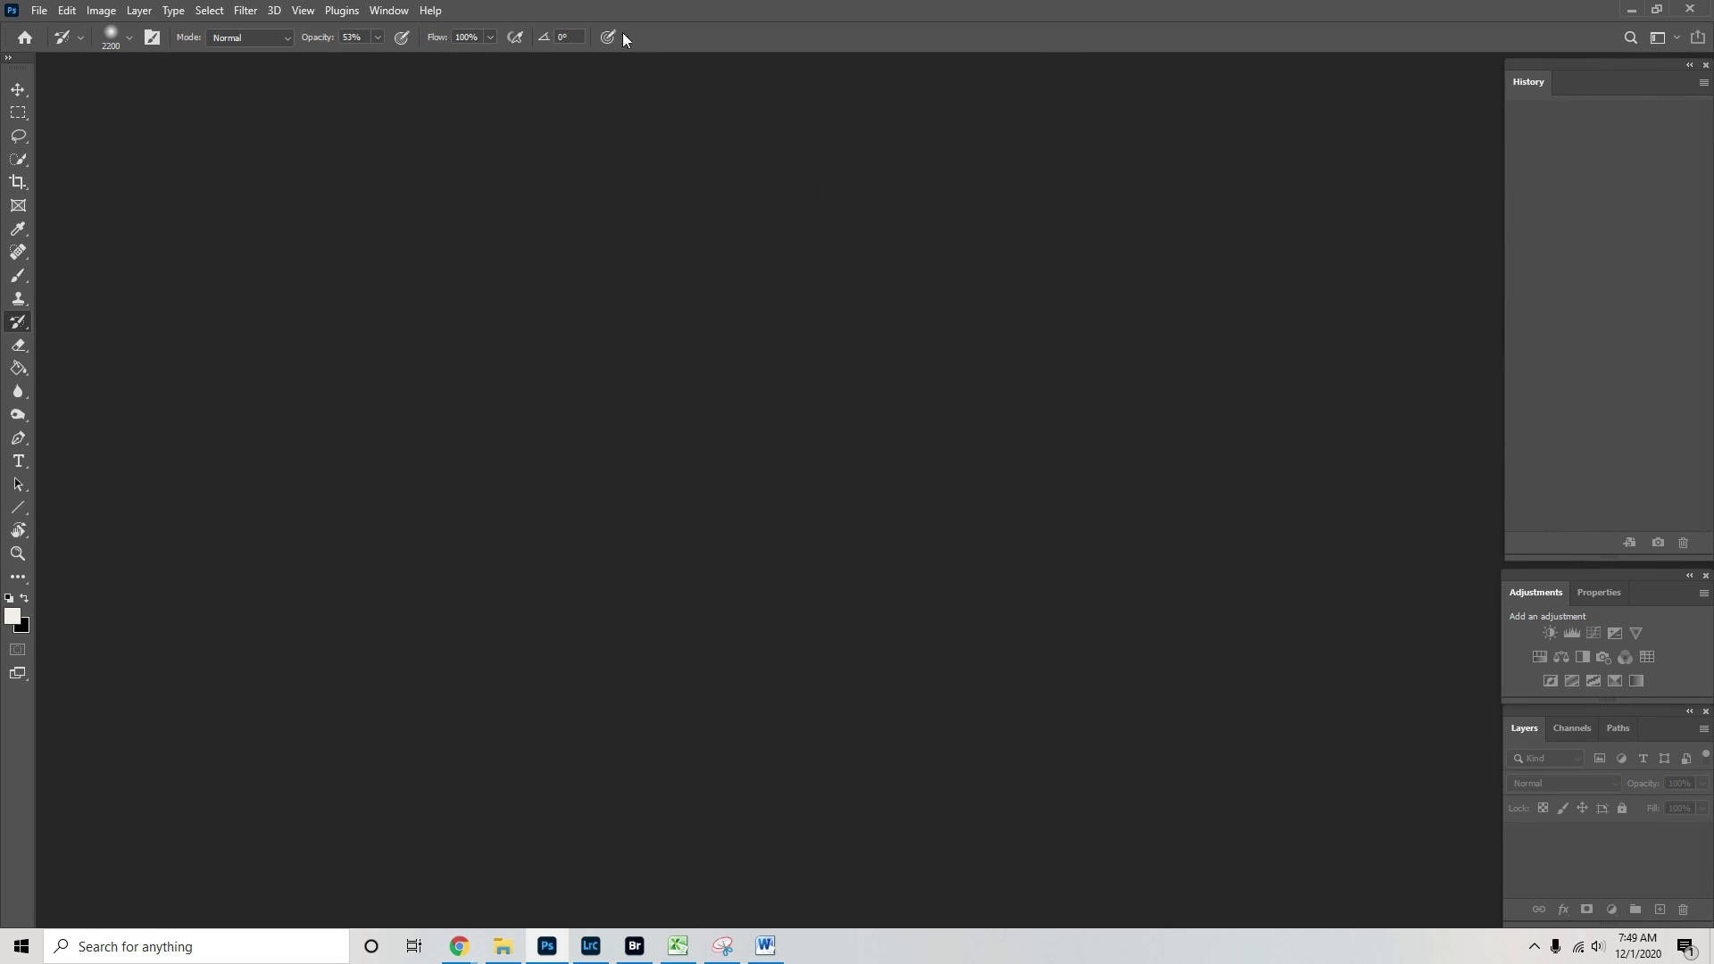
# Add the Actions panel from the Window menu and group it beside History
pyautogui.click(394, 11)
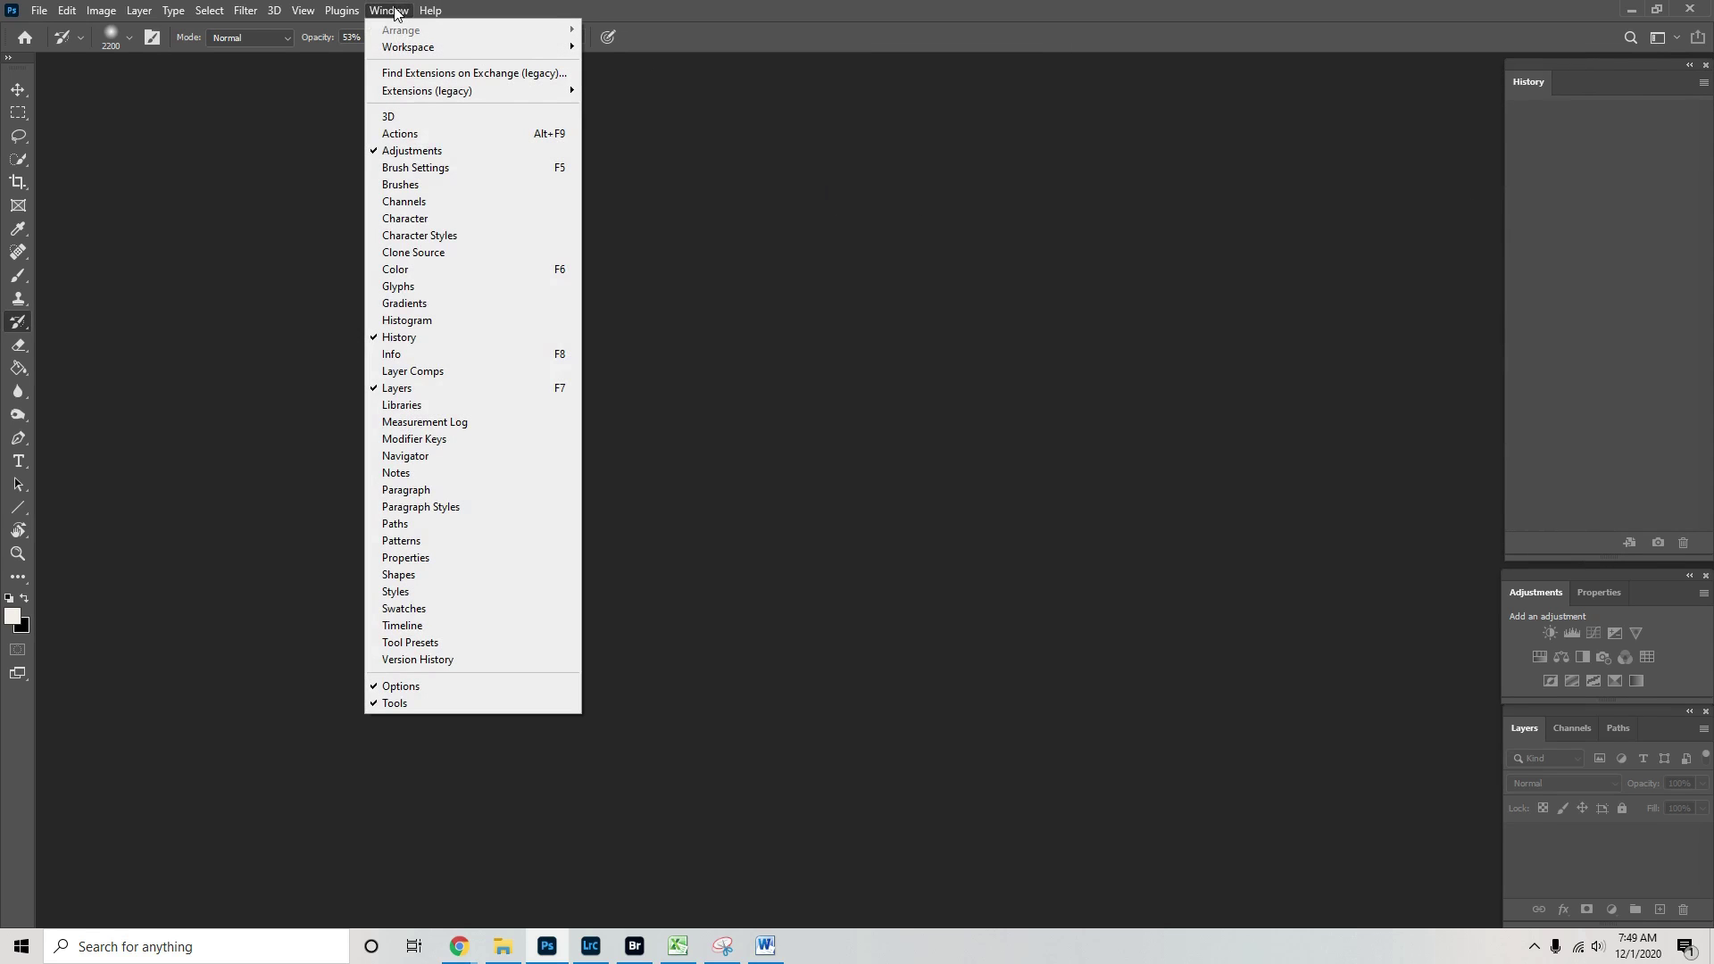
pyautogui.click(414, 134)
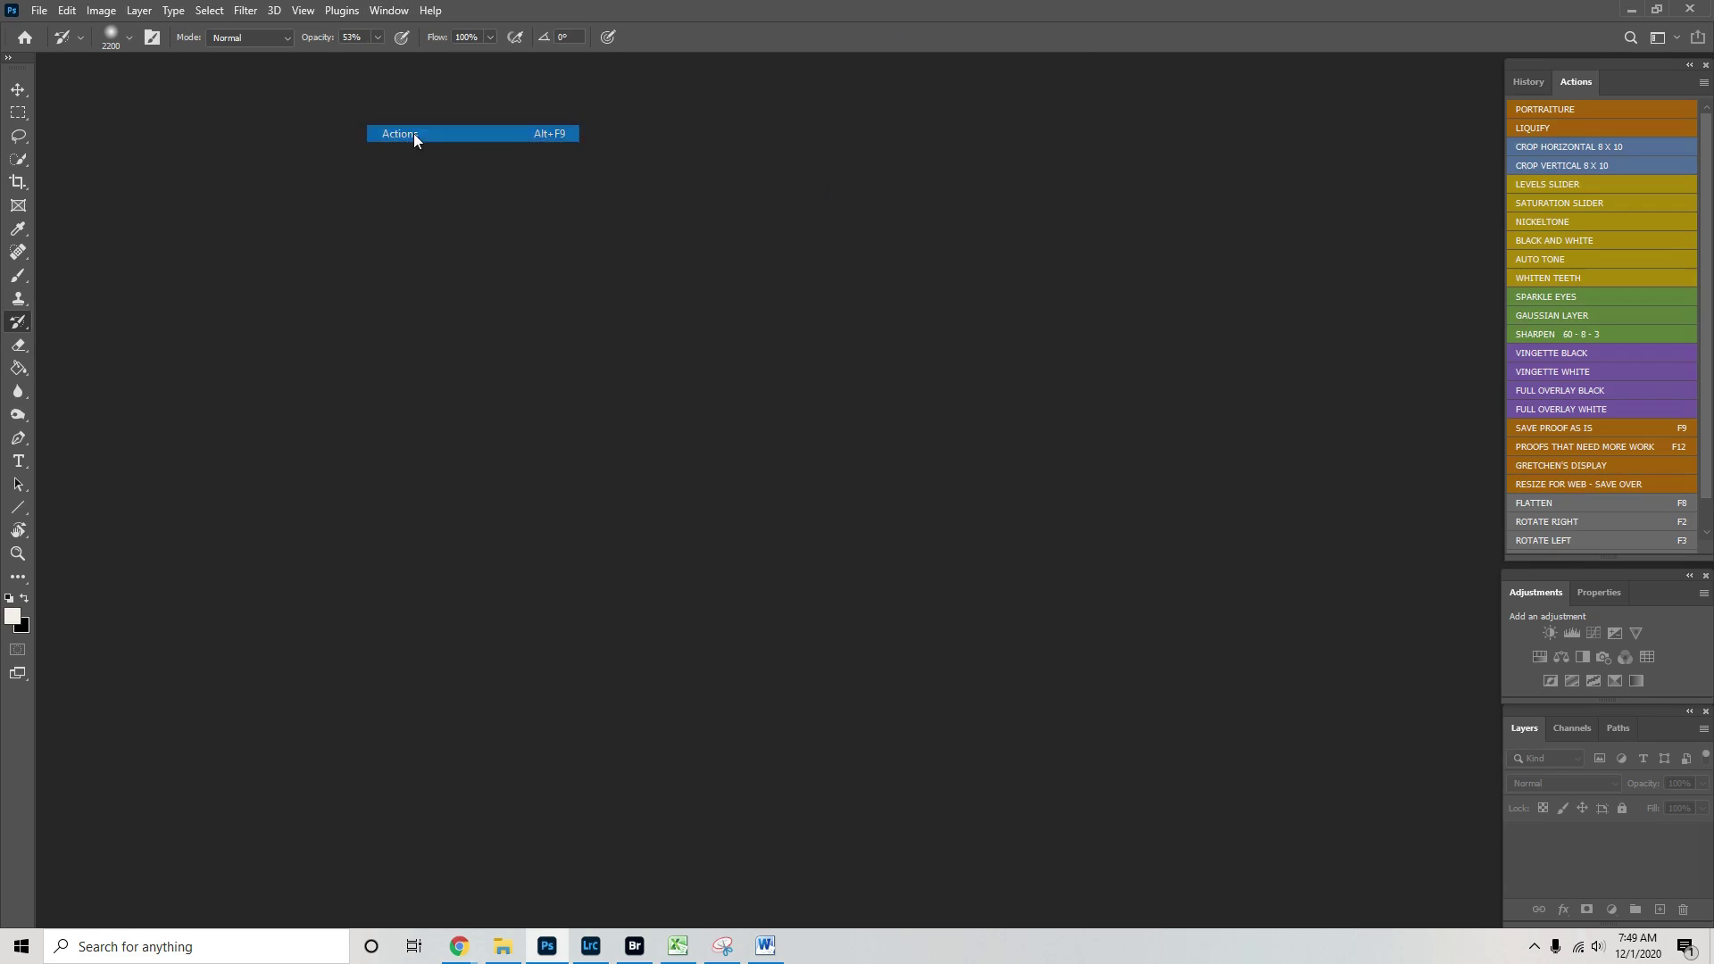
pyautogui.moveTo(1577, 77)
pyautogui.mouseDown()
pyautogui.moveTo(779, 193)
pyautogui.moveTo(1573, 92)
pyautogui.mouseUp()
pyautogui.click(1572, 89)
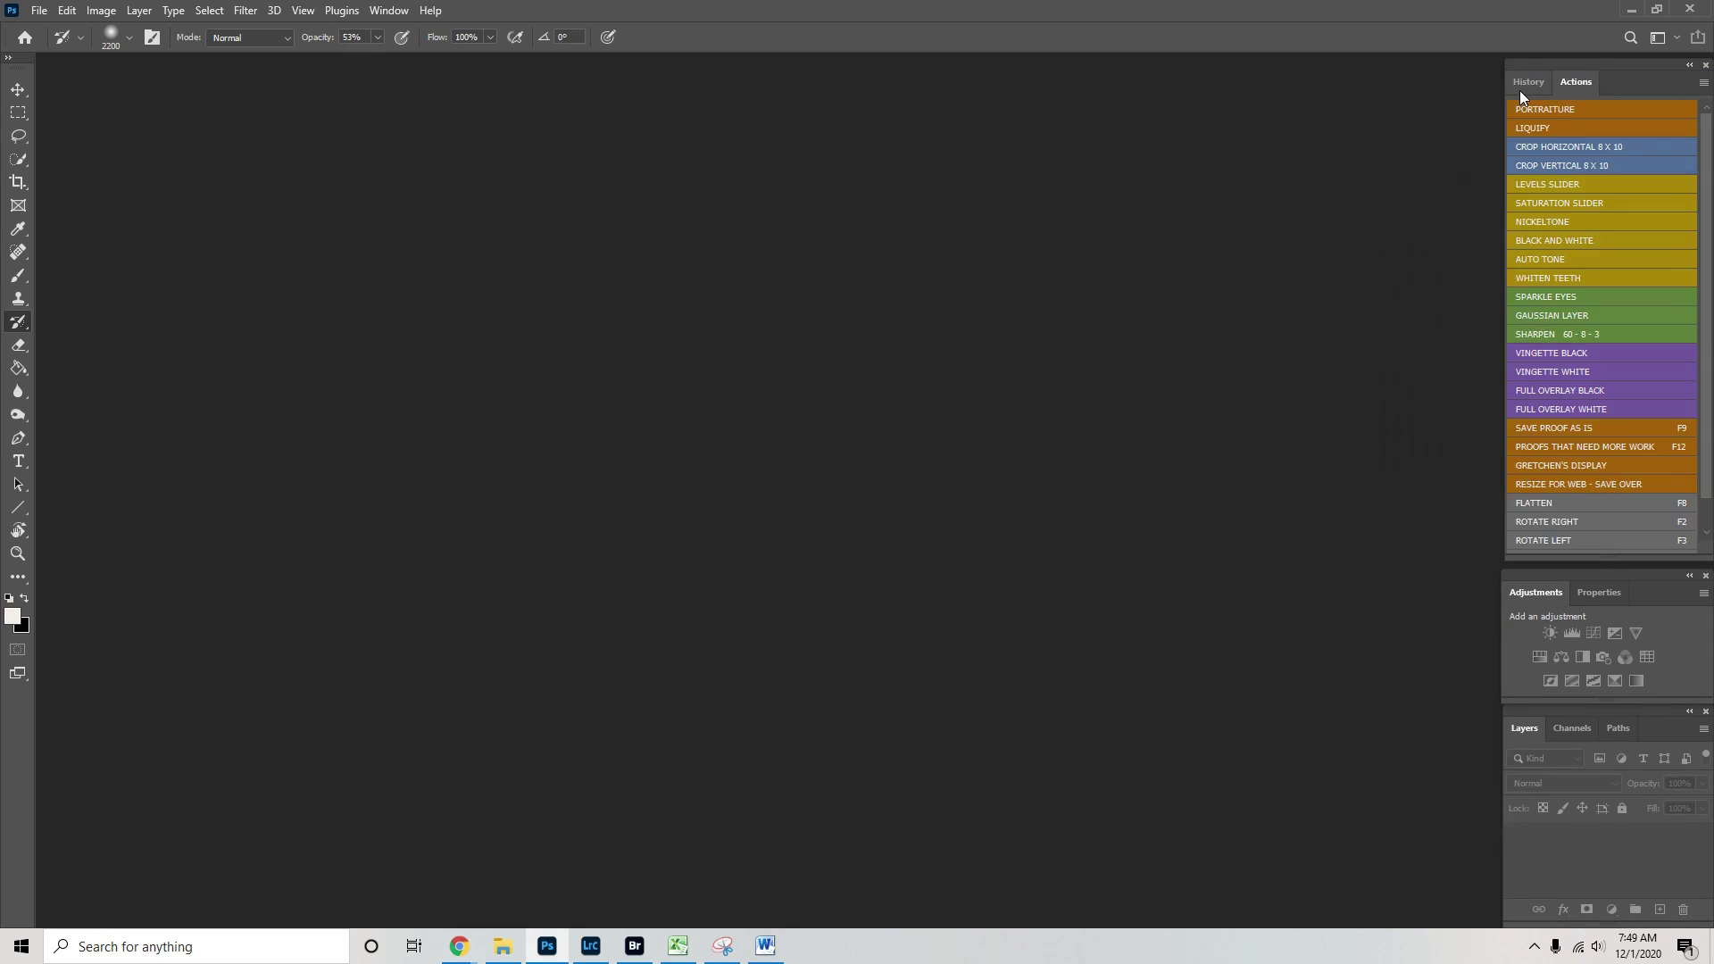
pyautogui.click(1520, 89)
pyautogui.click(1573, 83)
pyautogui.click(389, 11)
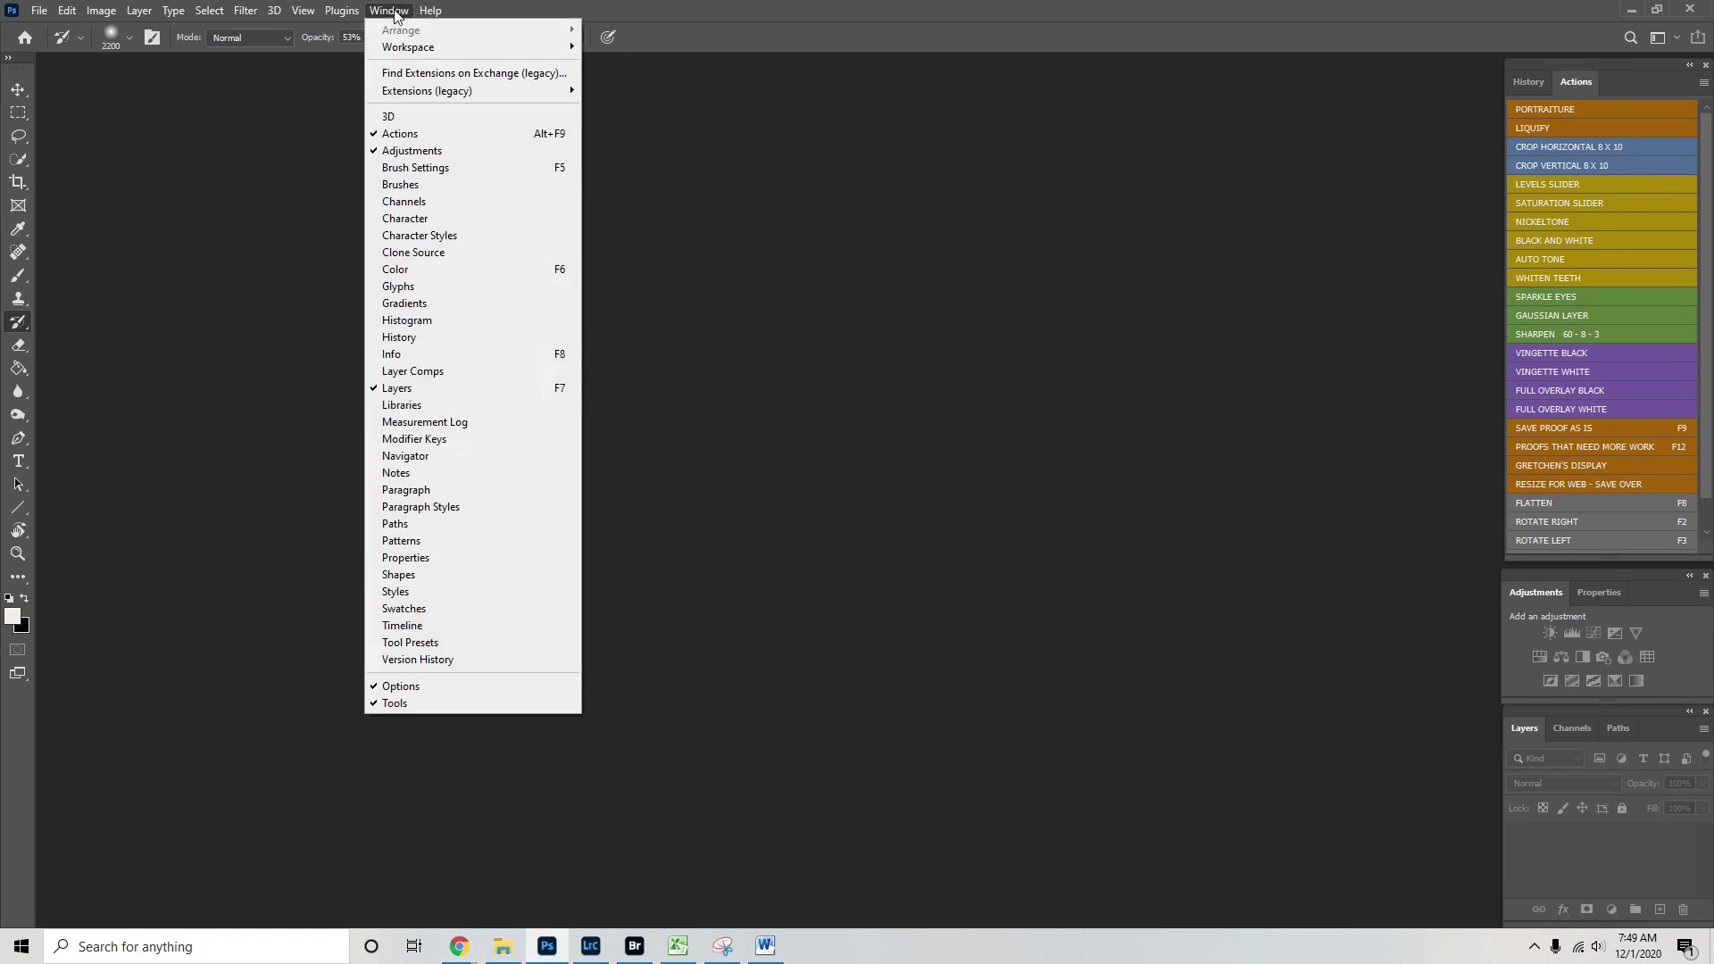
# Open Tool Presets, pull it out of its floating group, and close the Color panel
pyautogui.click(438, 642)
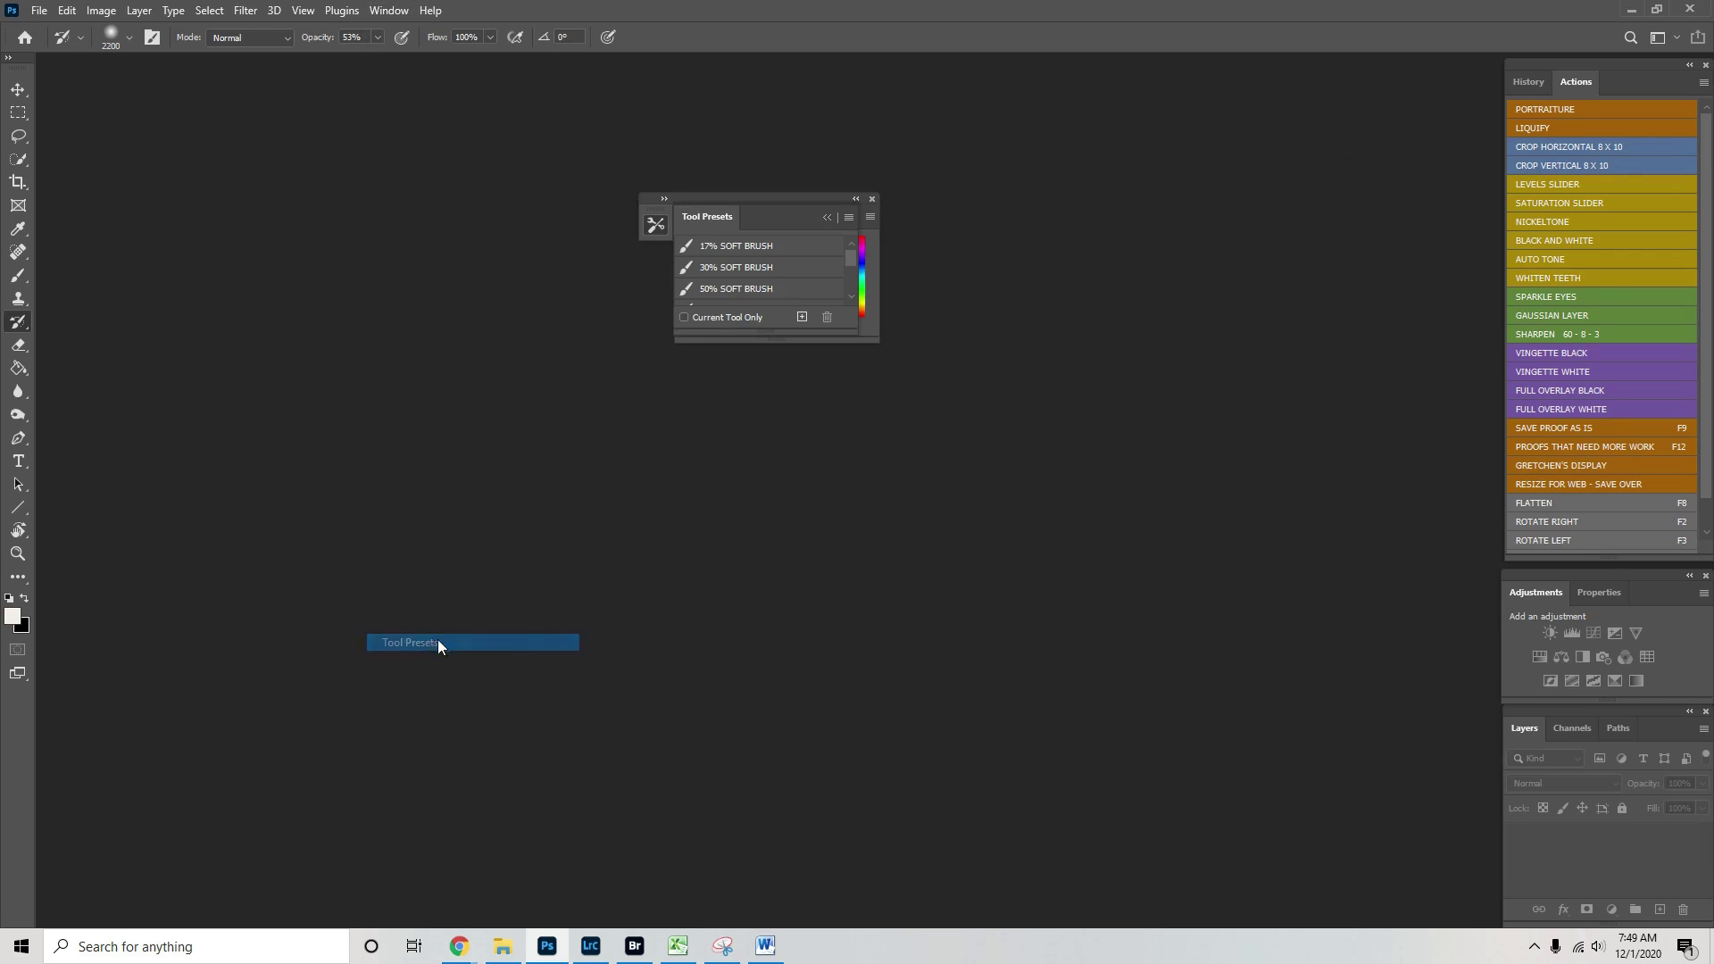
pyautogui.click(390, 10)
pyautogui.click(787, 211)
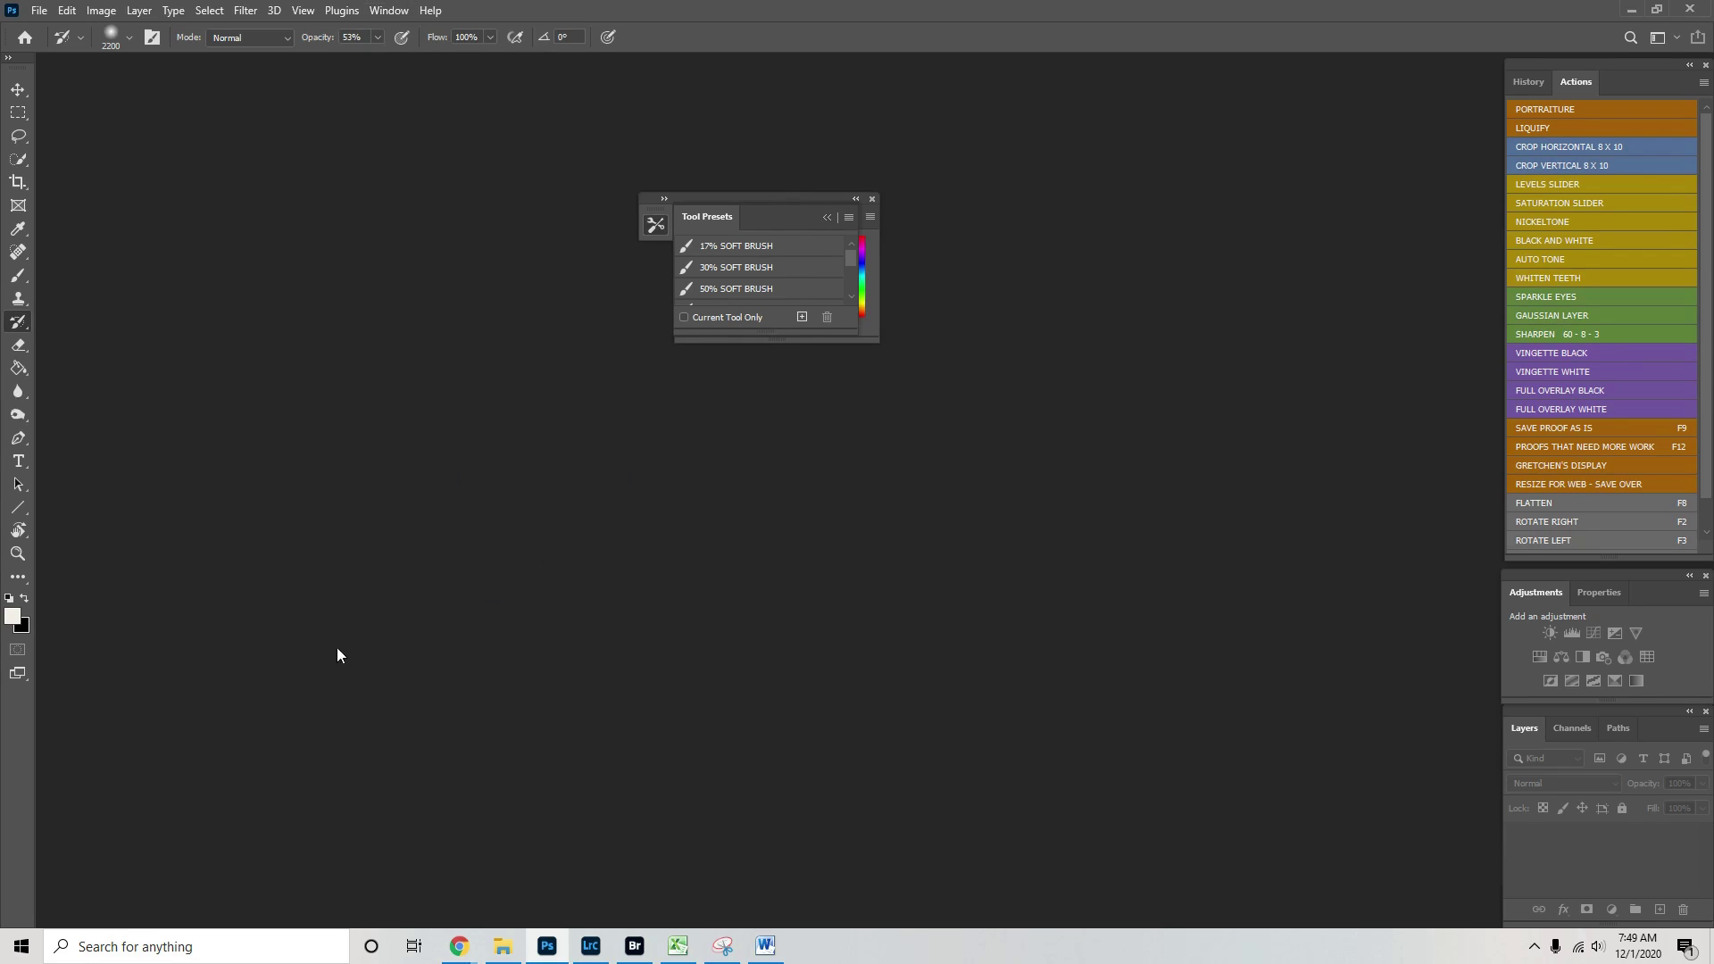
pyautogui.moveTo(764, 227); pyautogui.dragTo(146, 789)
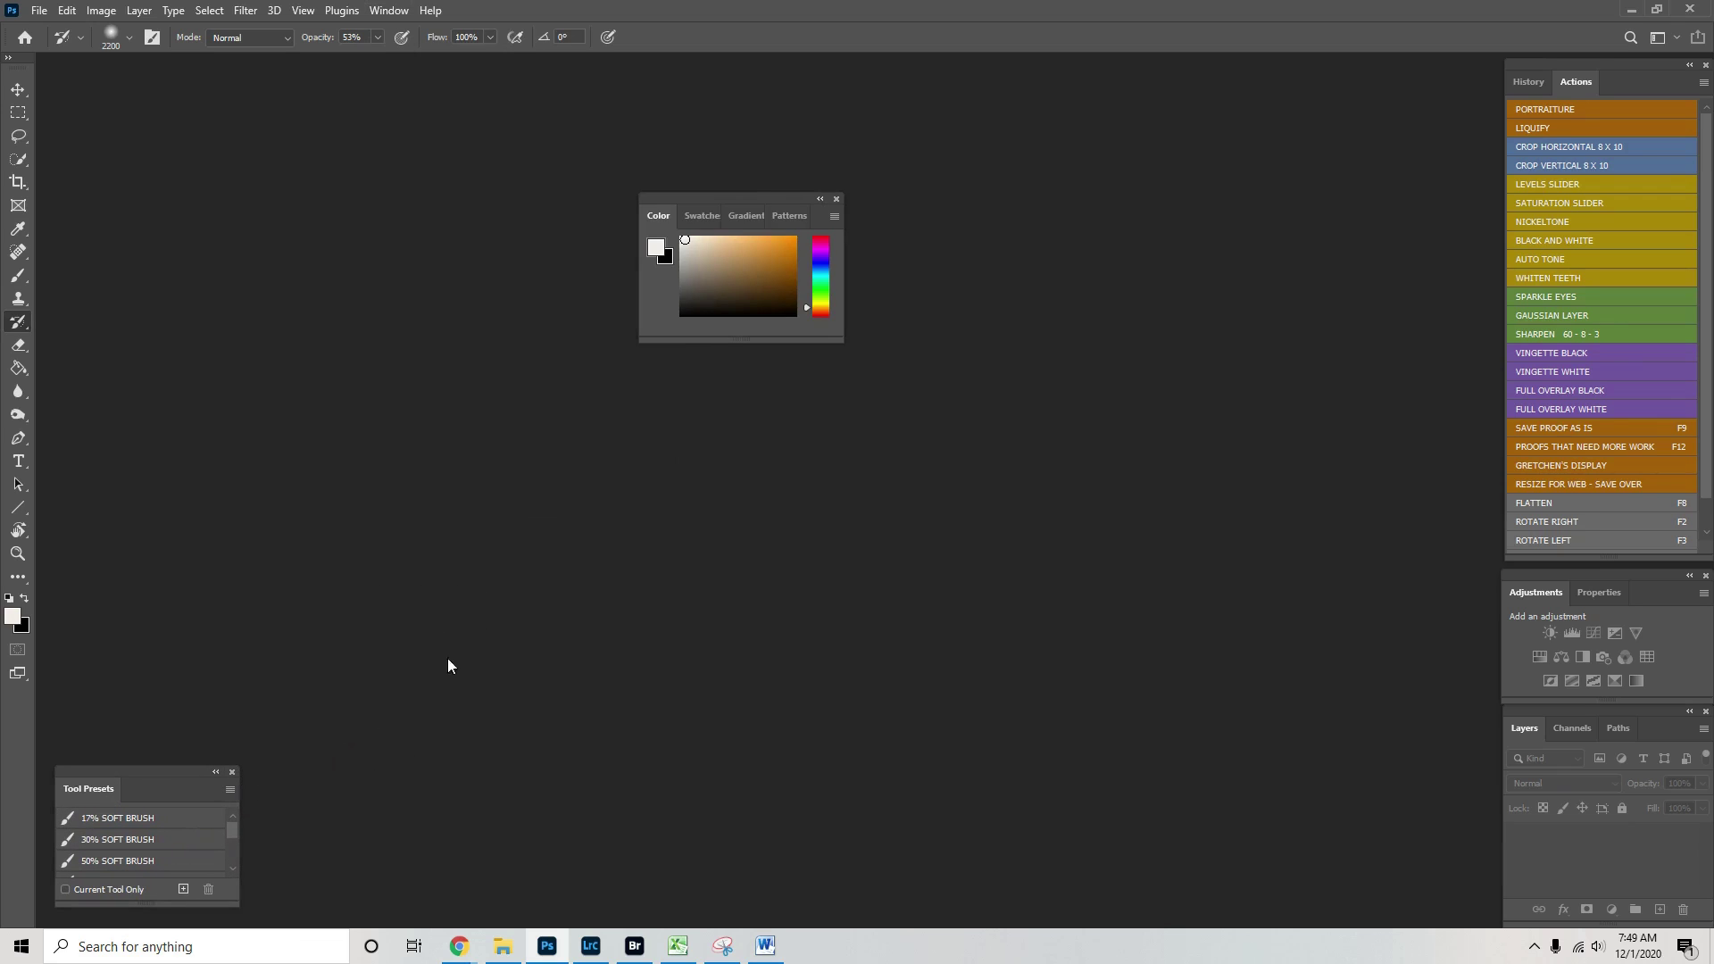
pyautogui.click(837, 198)
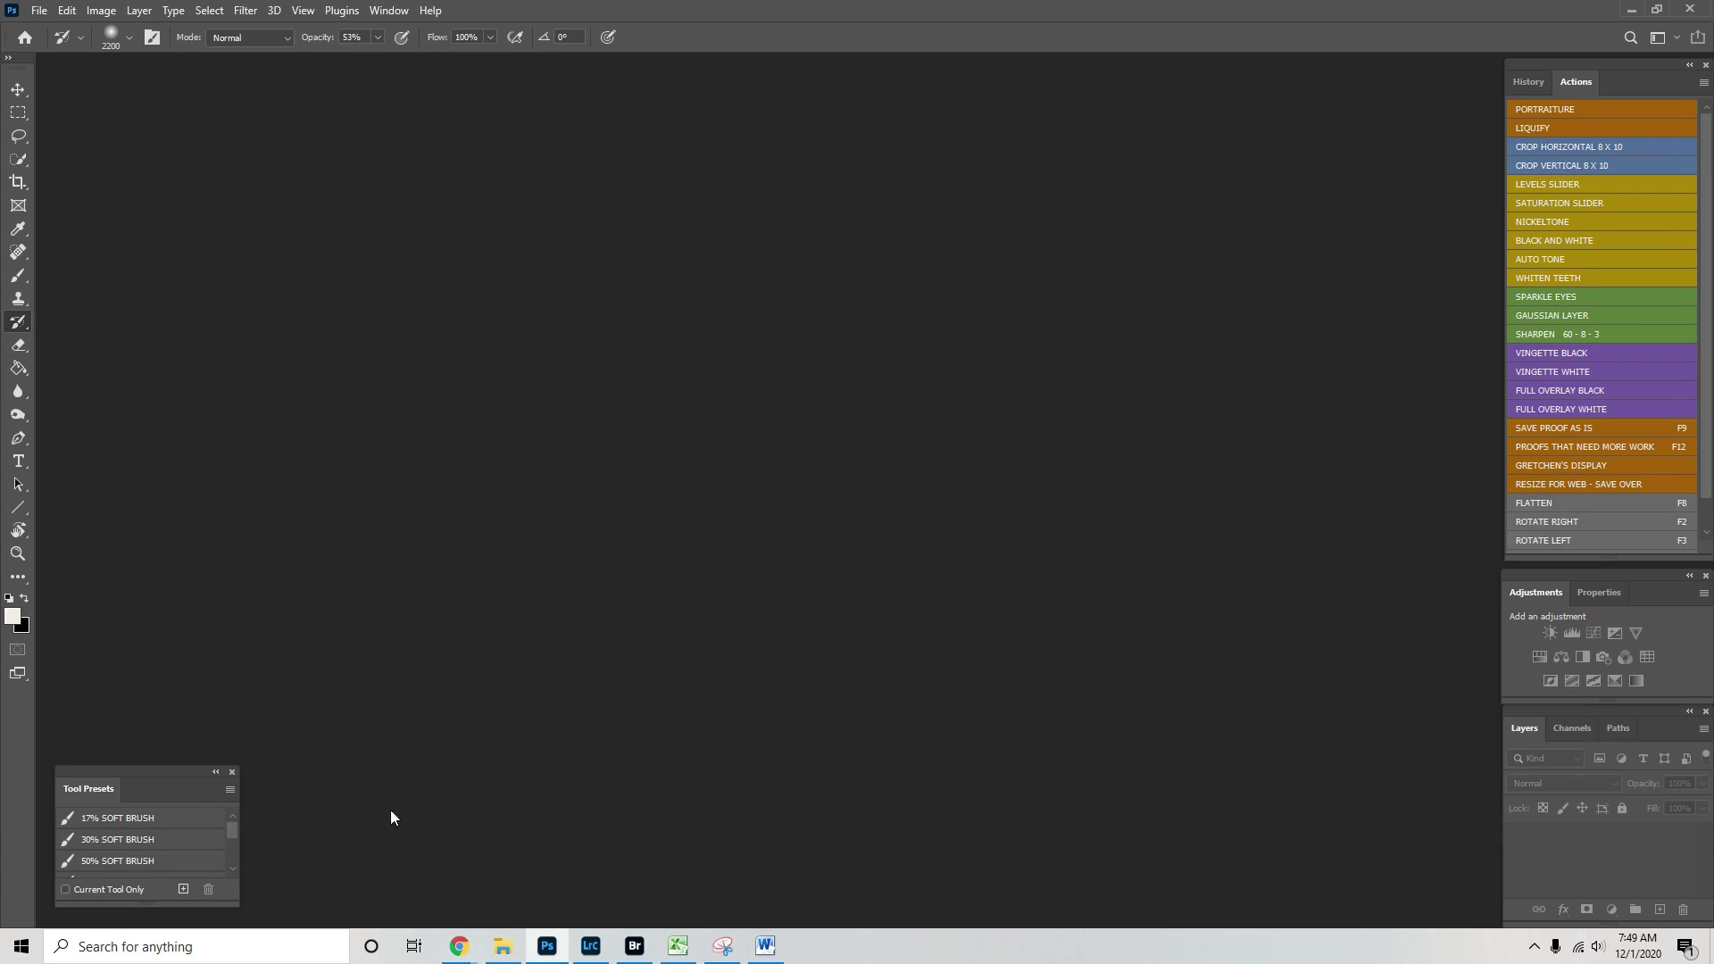
# Move Tool Presets higher and enlarge it to list presets down to GRASS BRUSH 30%
pyautogui.moveTo(164, 782); pyautogui.dragTo(158, 710)
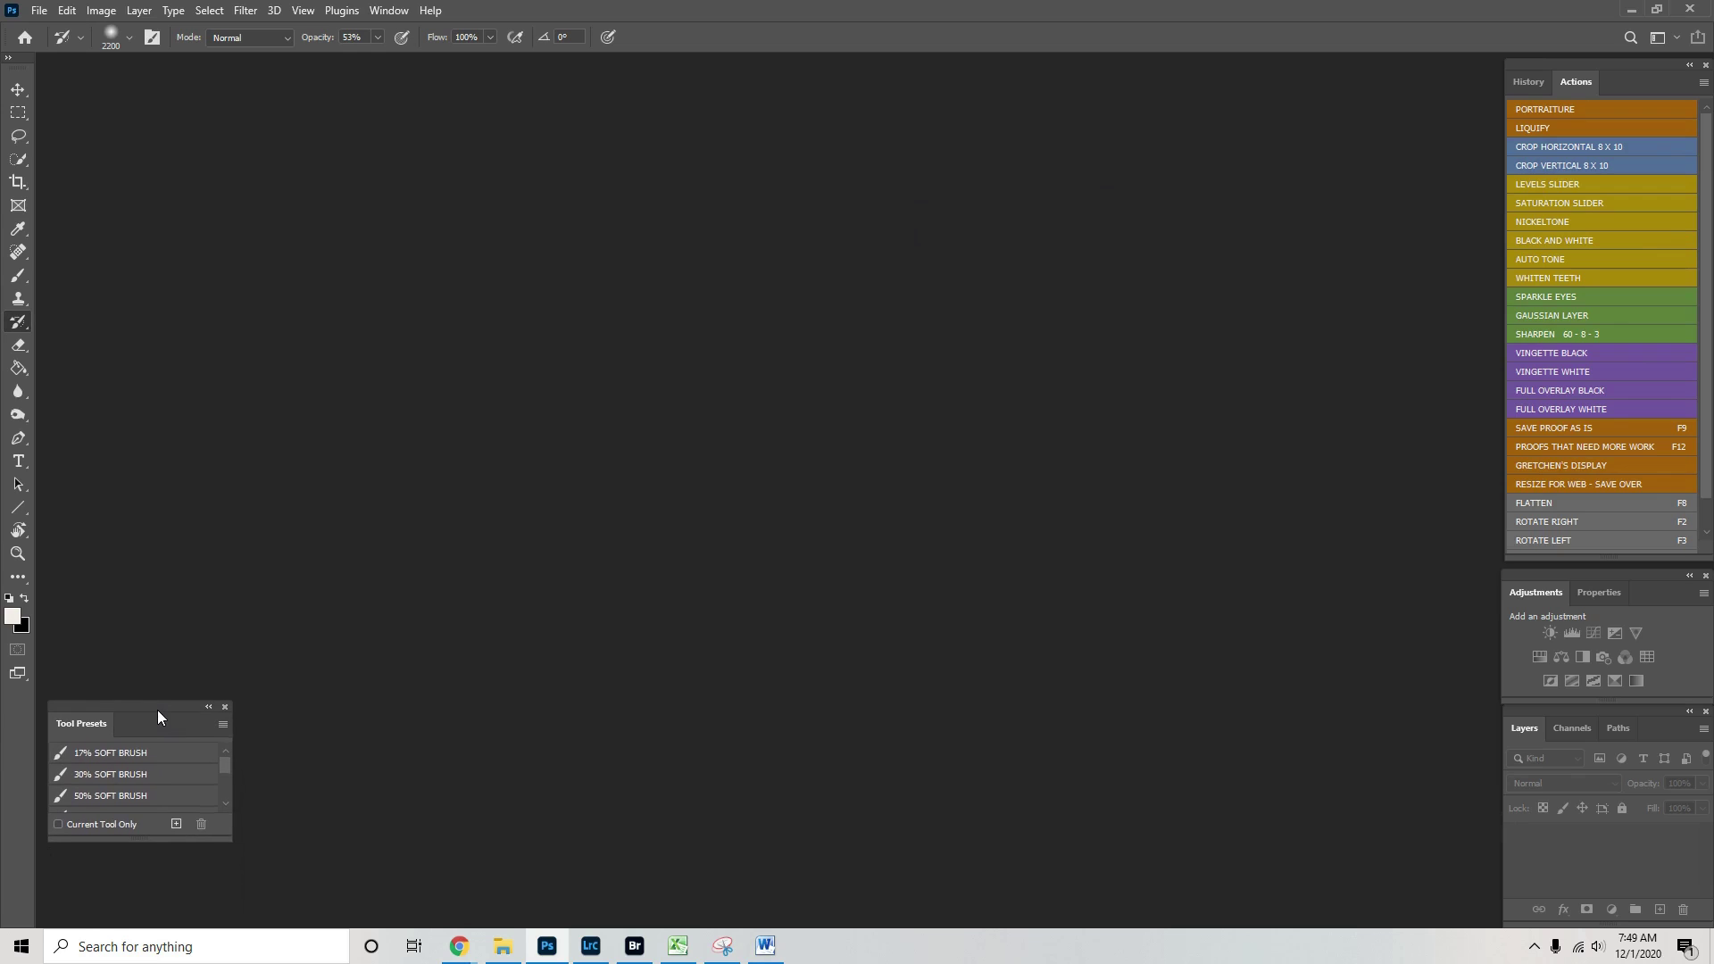
pyautogui.moveTo(232, 843); pyautogui.dragTo(291, 921)
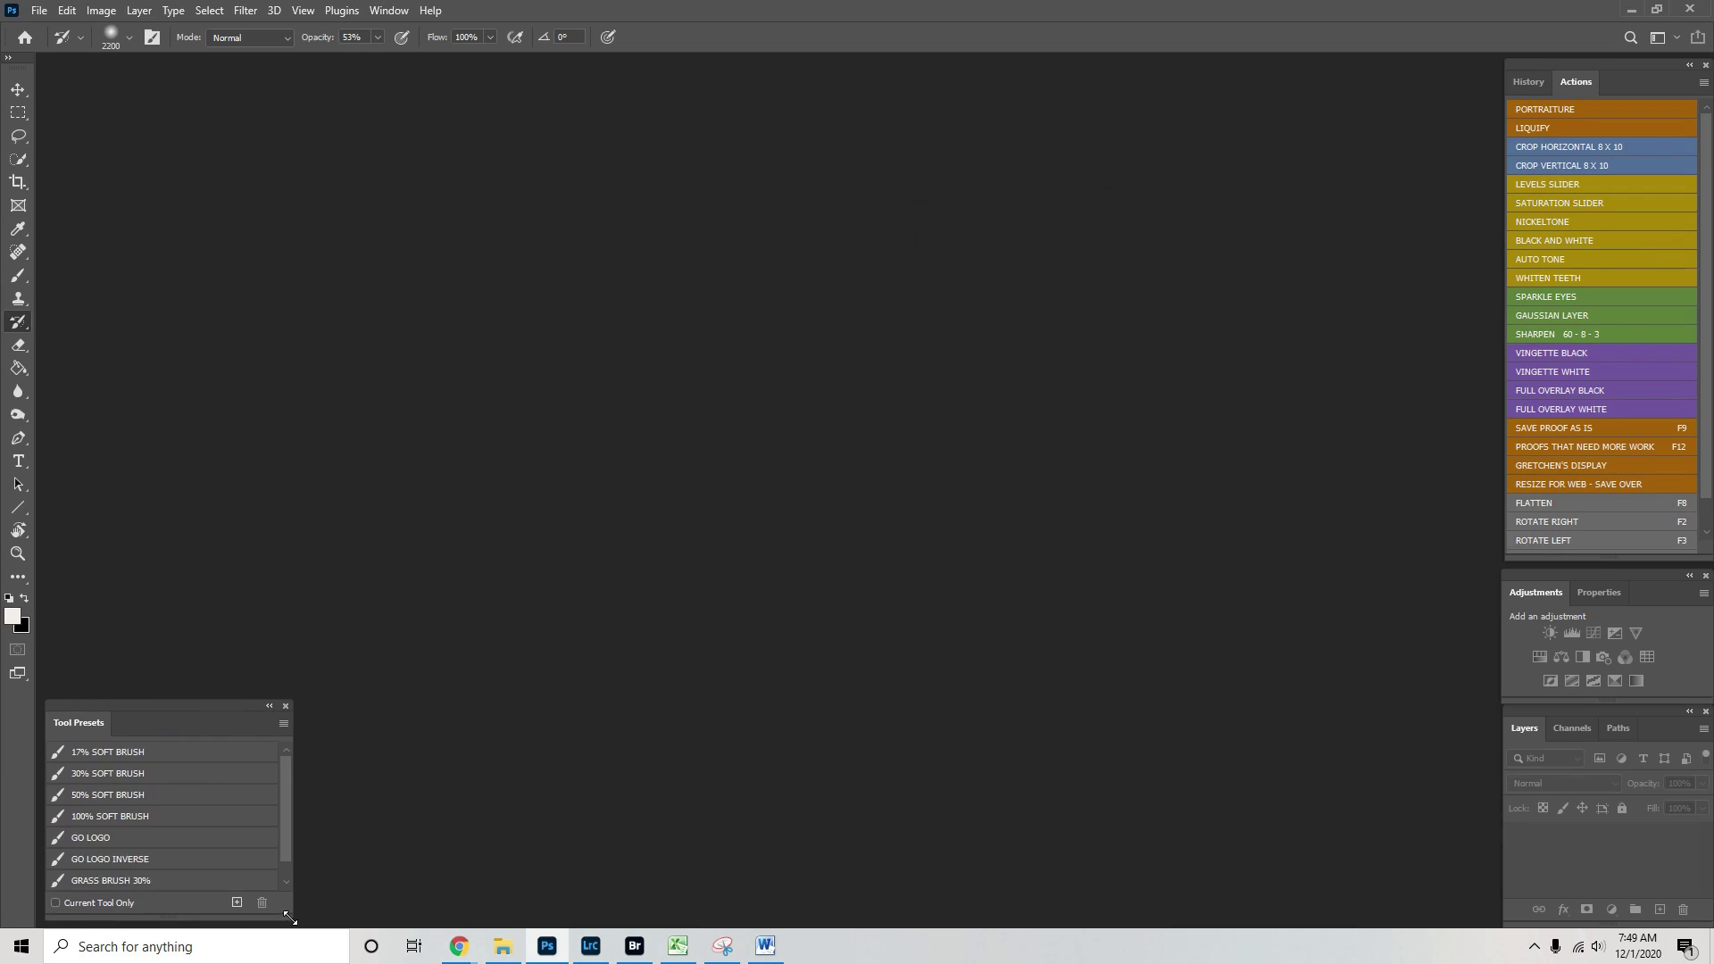
pyautogui.moveTo(205, 706)
pyautogui.mouseDown()
pyautogui.moveTo(211, 720)
pyautogui.moveTo(200, 710)
pyautogui.mouseUp()
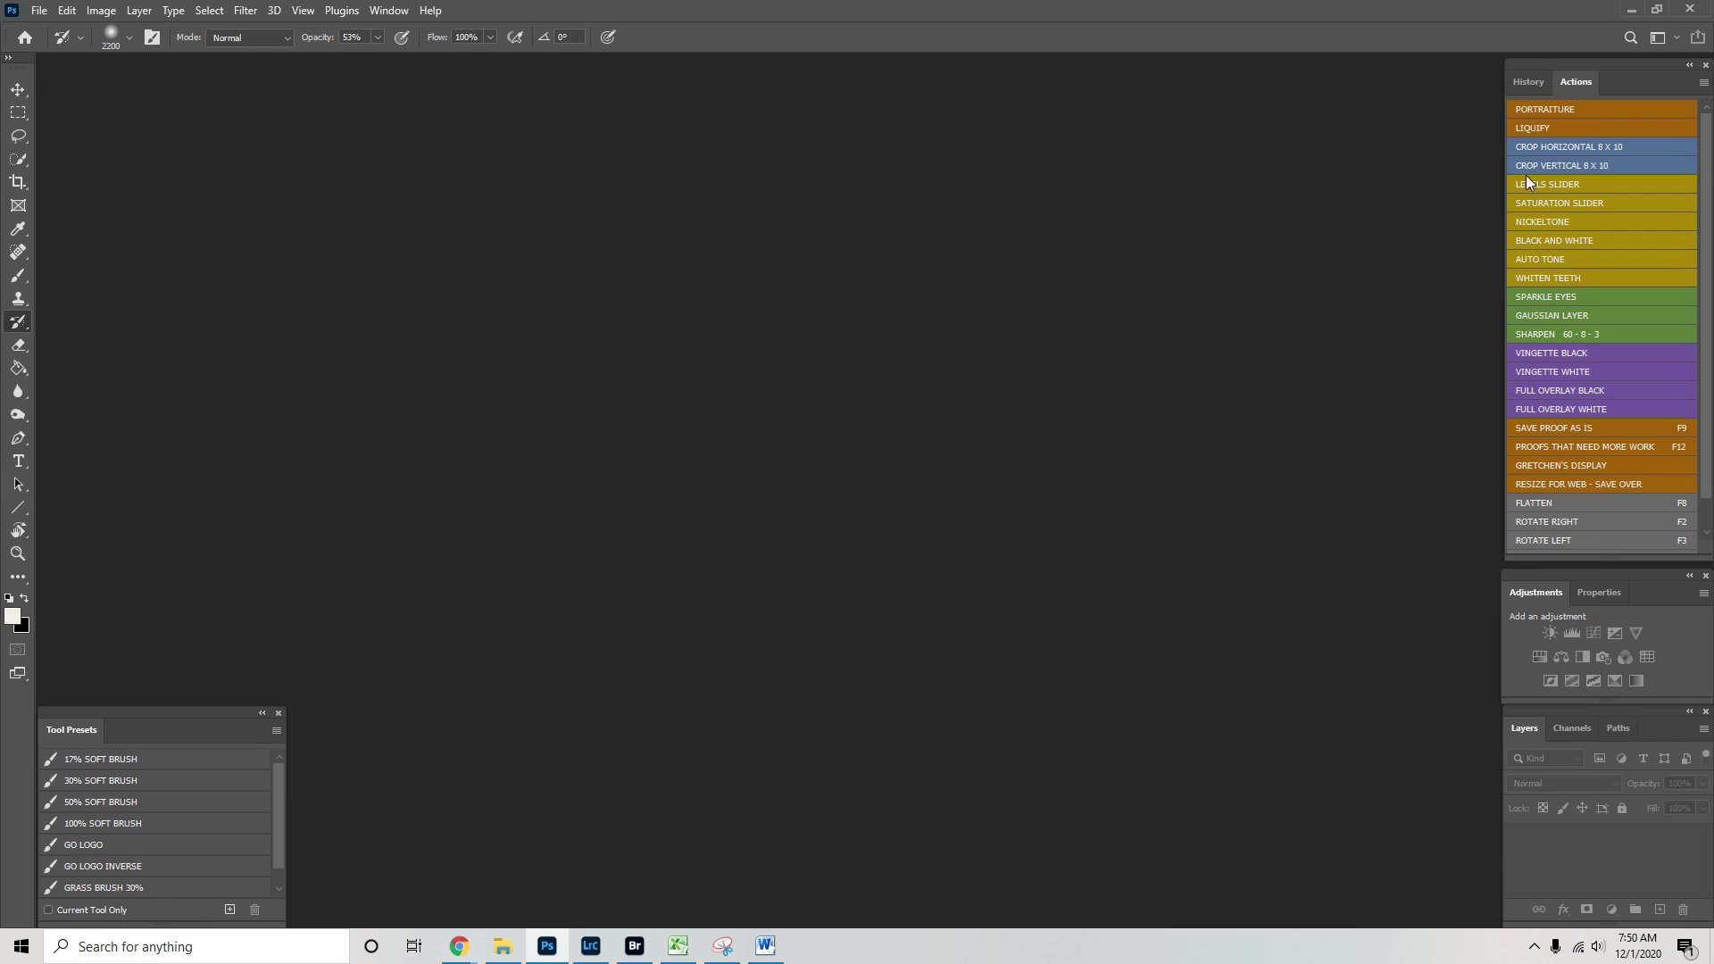
pyautogui.click(1599, 593)
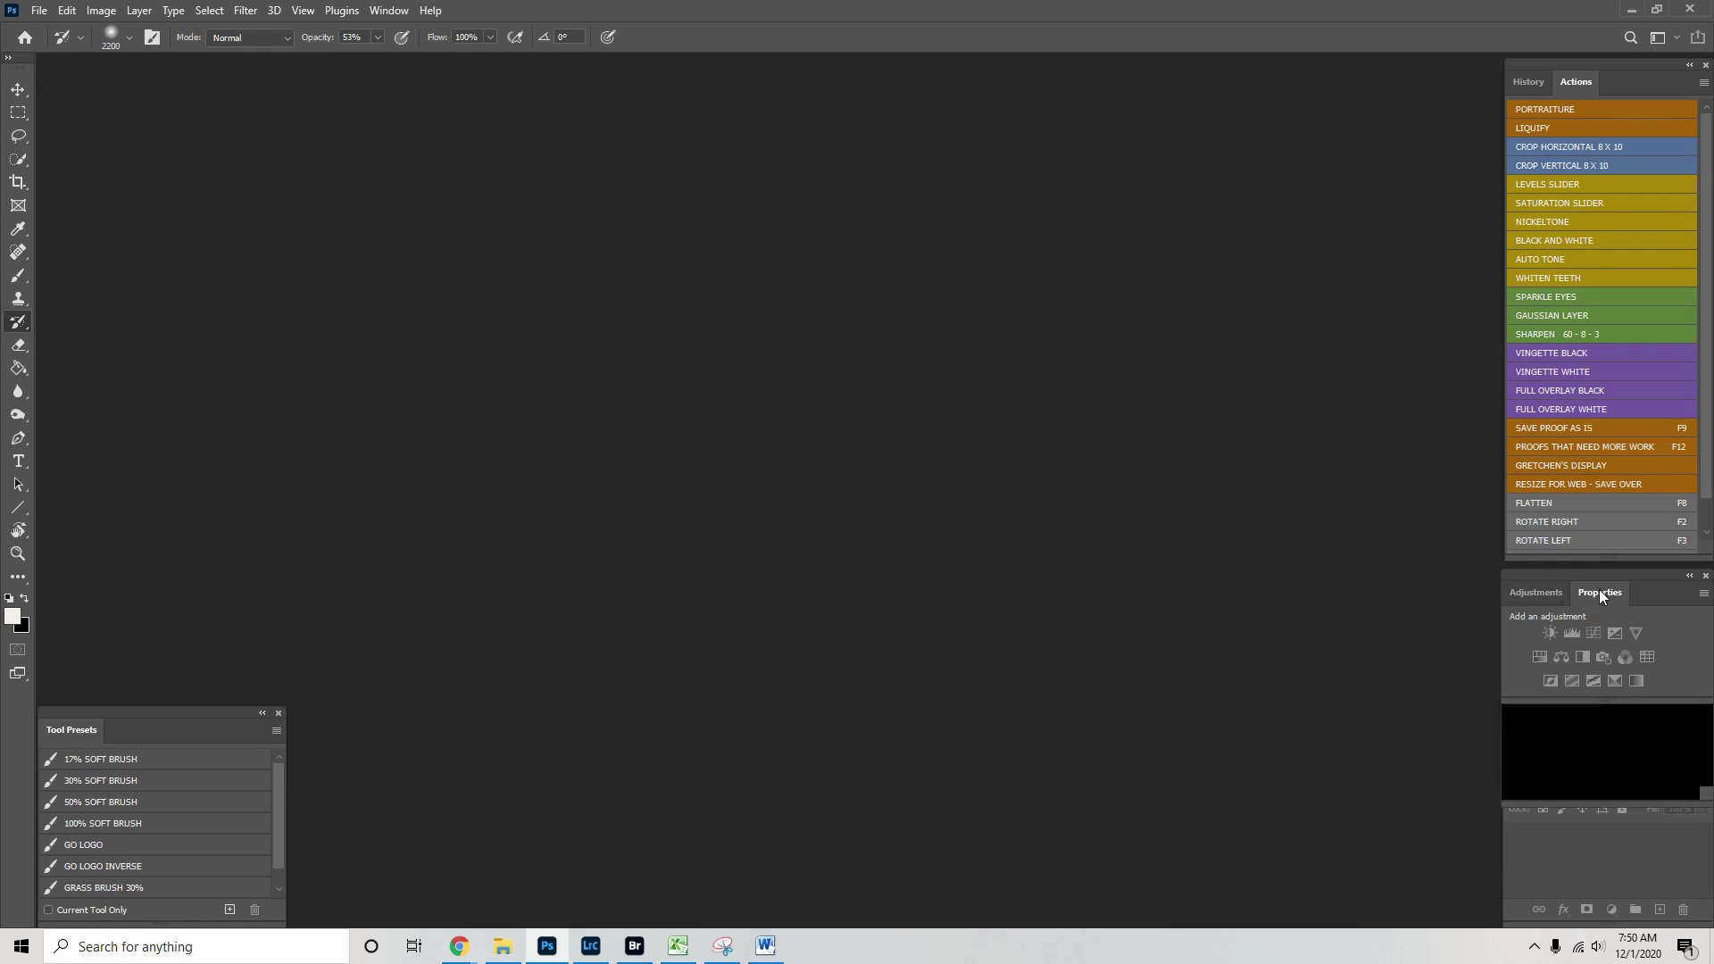
pyautogui.click(1529, 594)
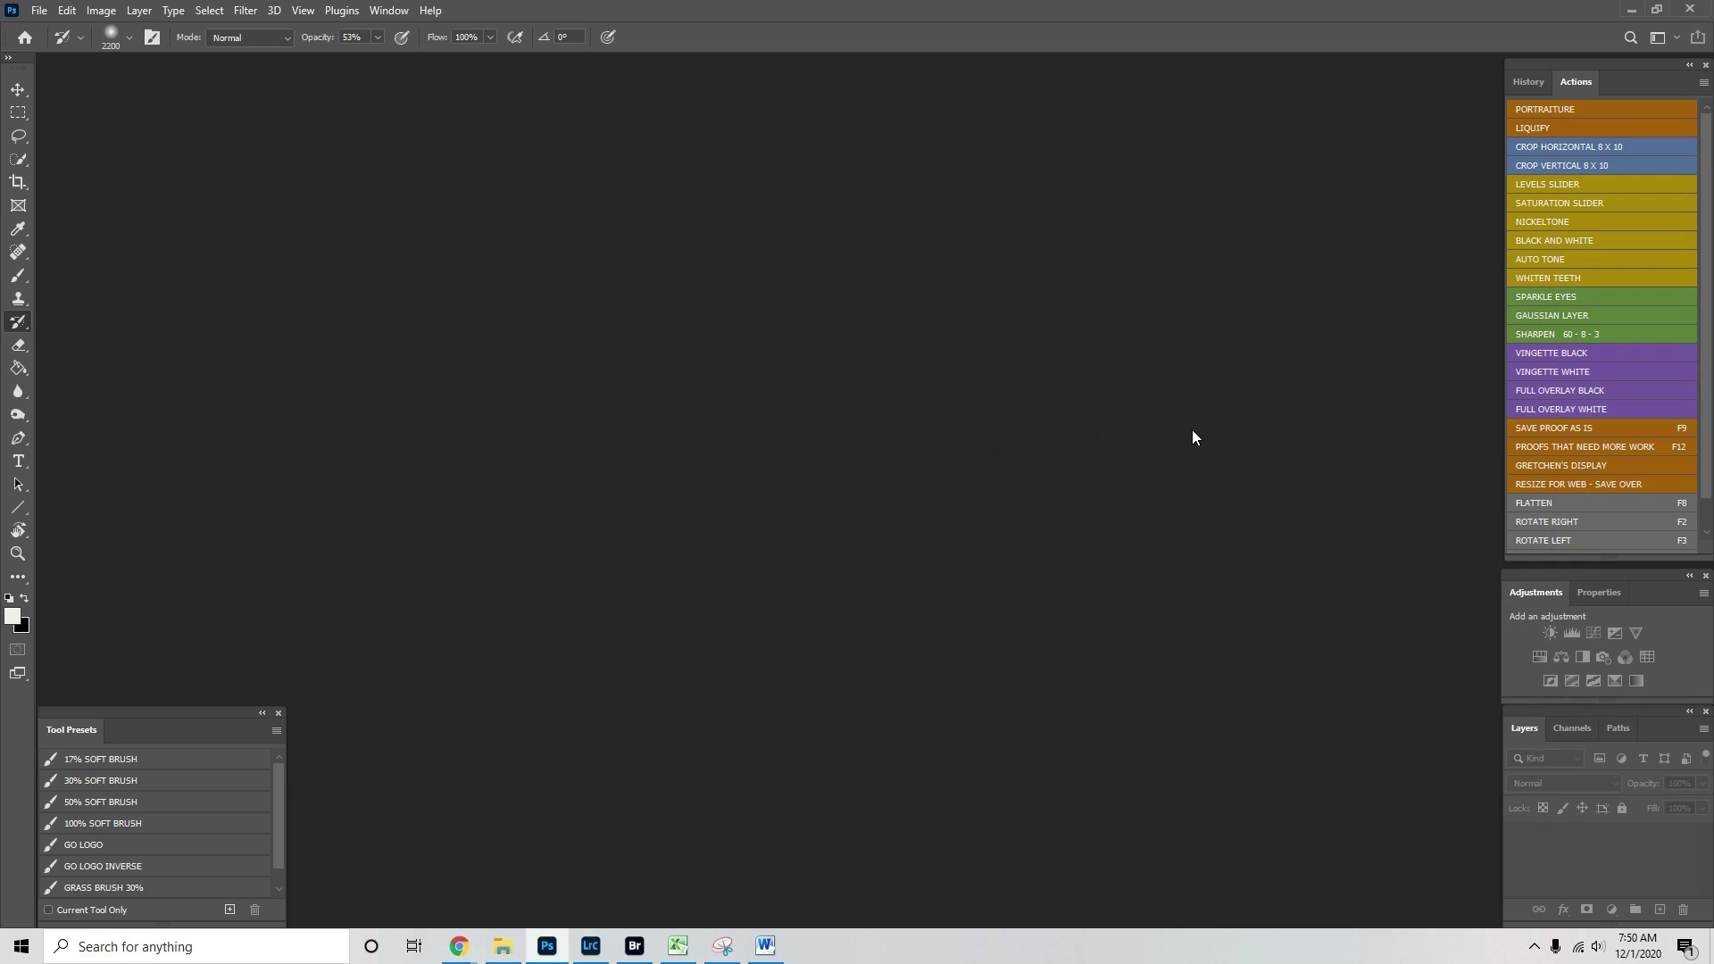
# Save the panel layout as a new workspace named 'My New Wrokspace'
pyautogui.click(388, 10)
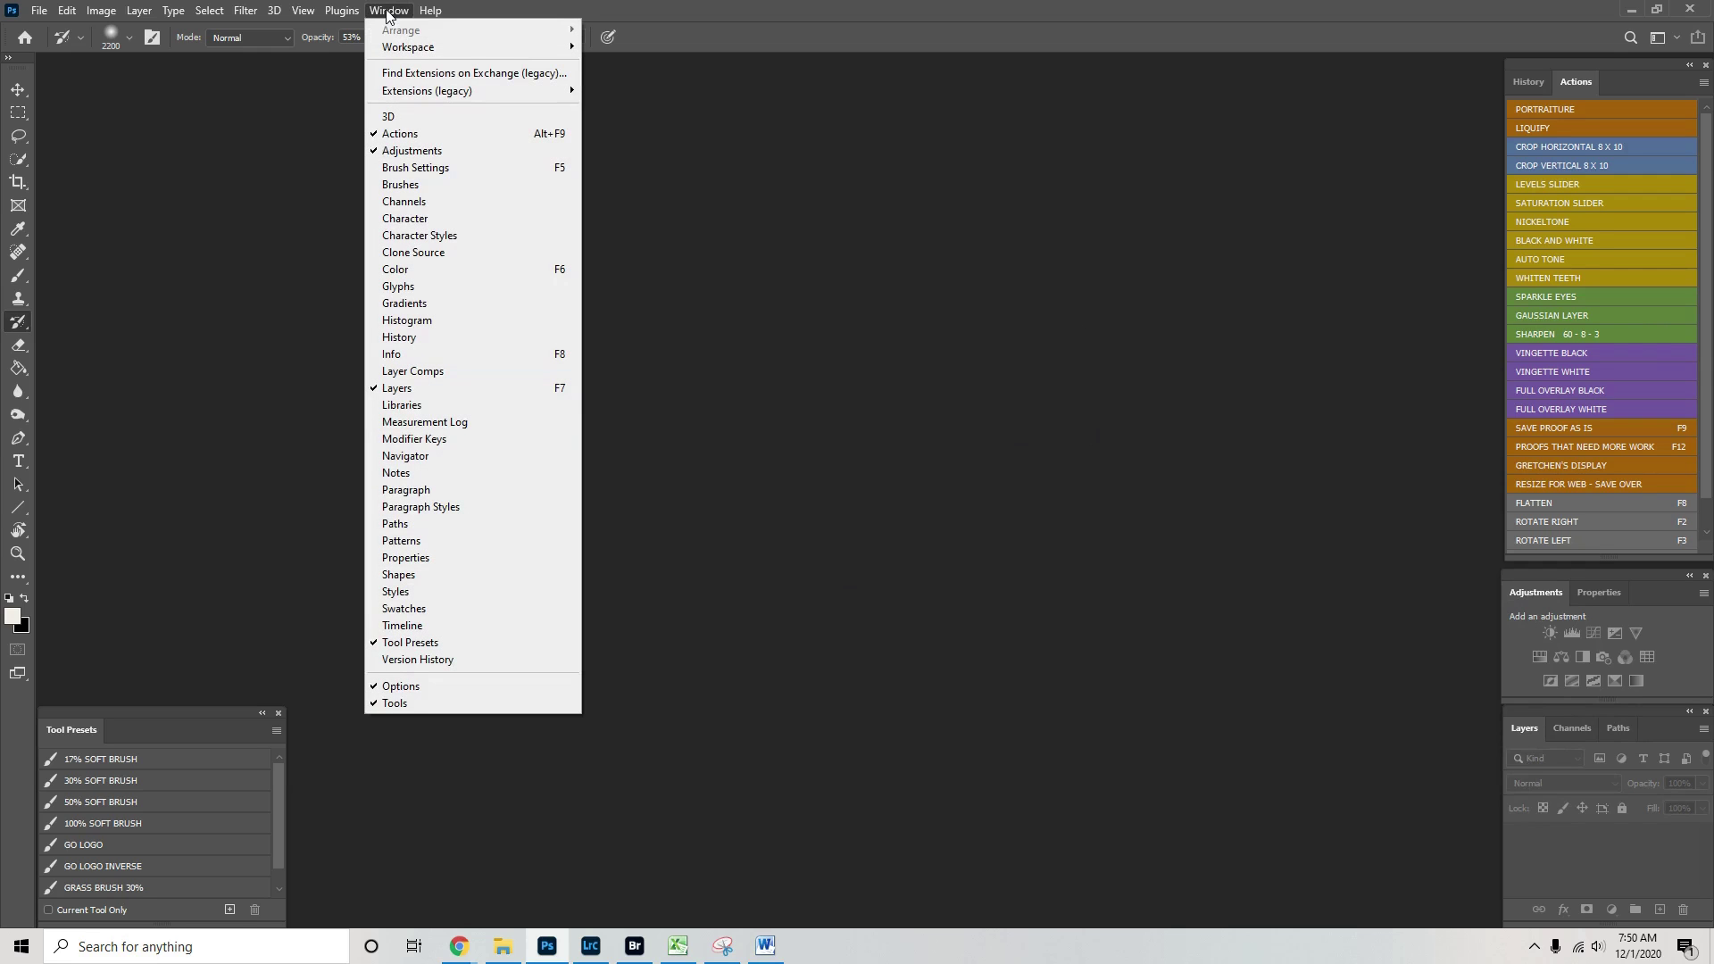
pyautogui.moveTo(397, 48)
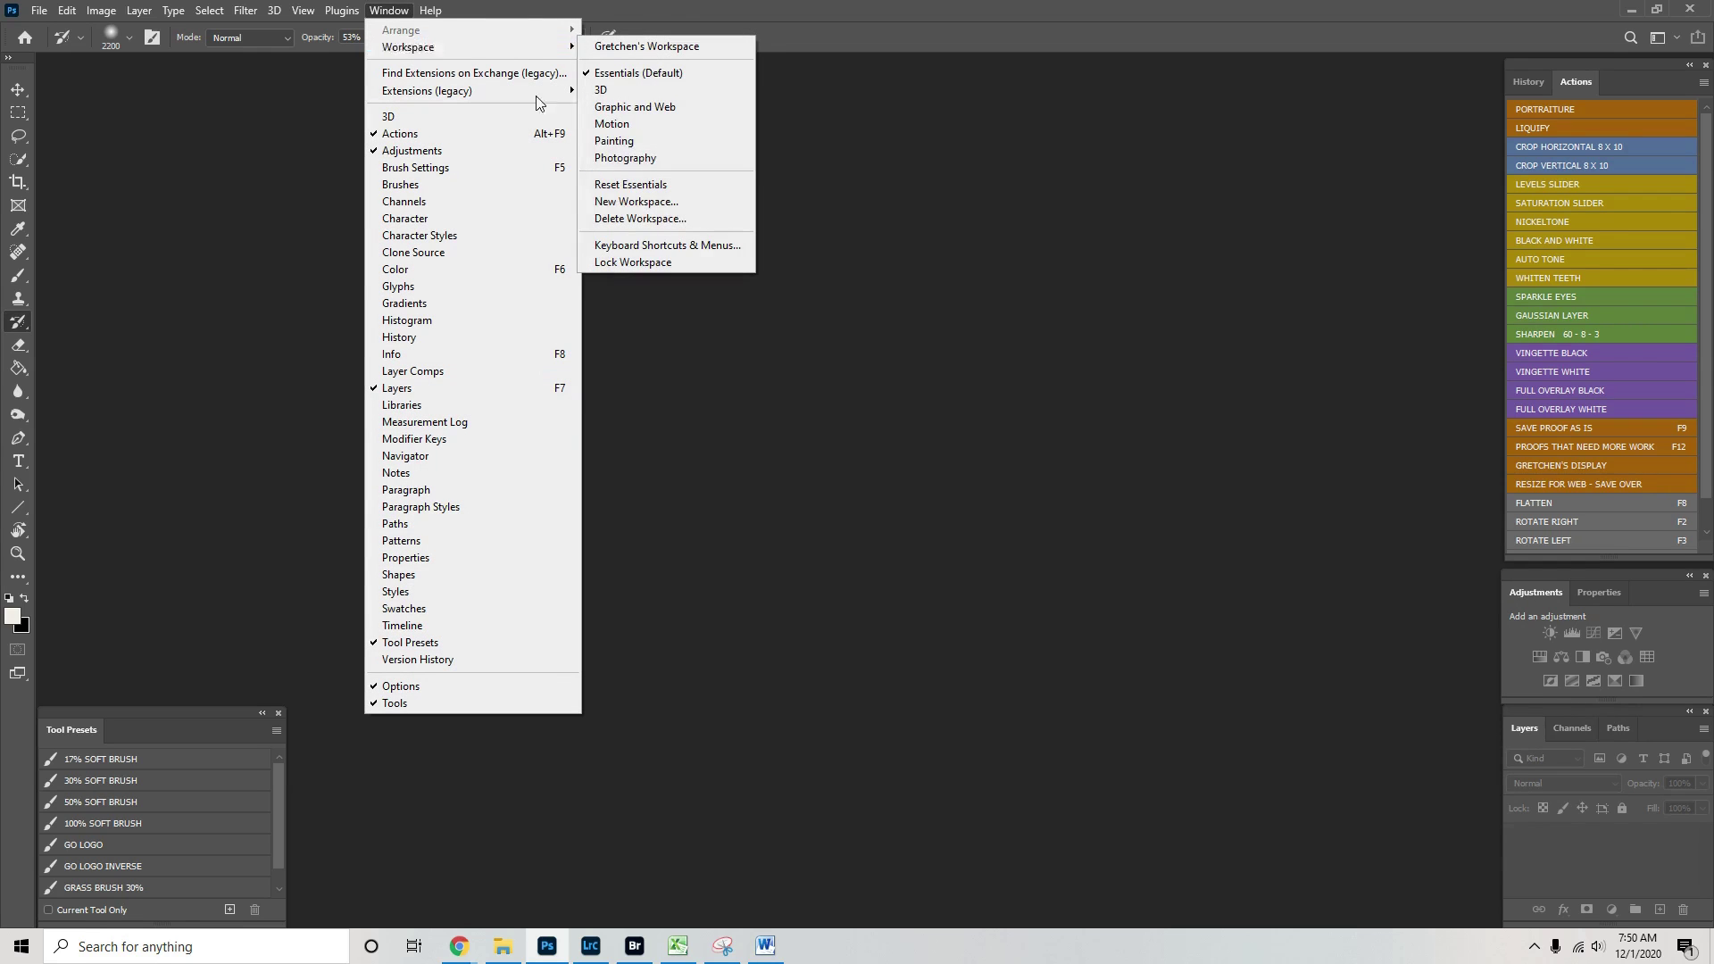
pyautogui.click(643, 202)
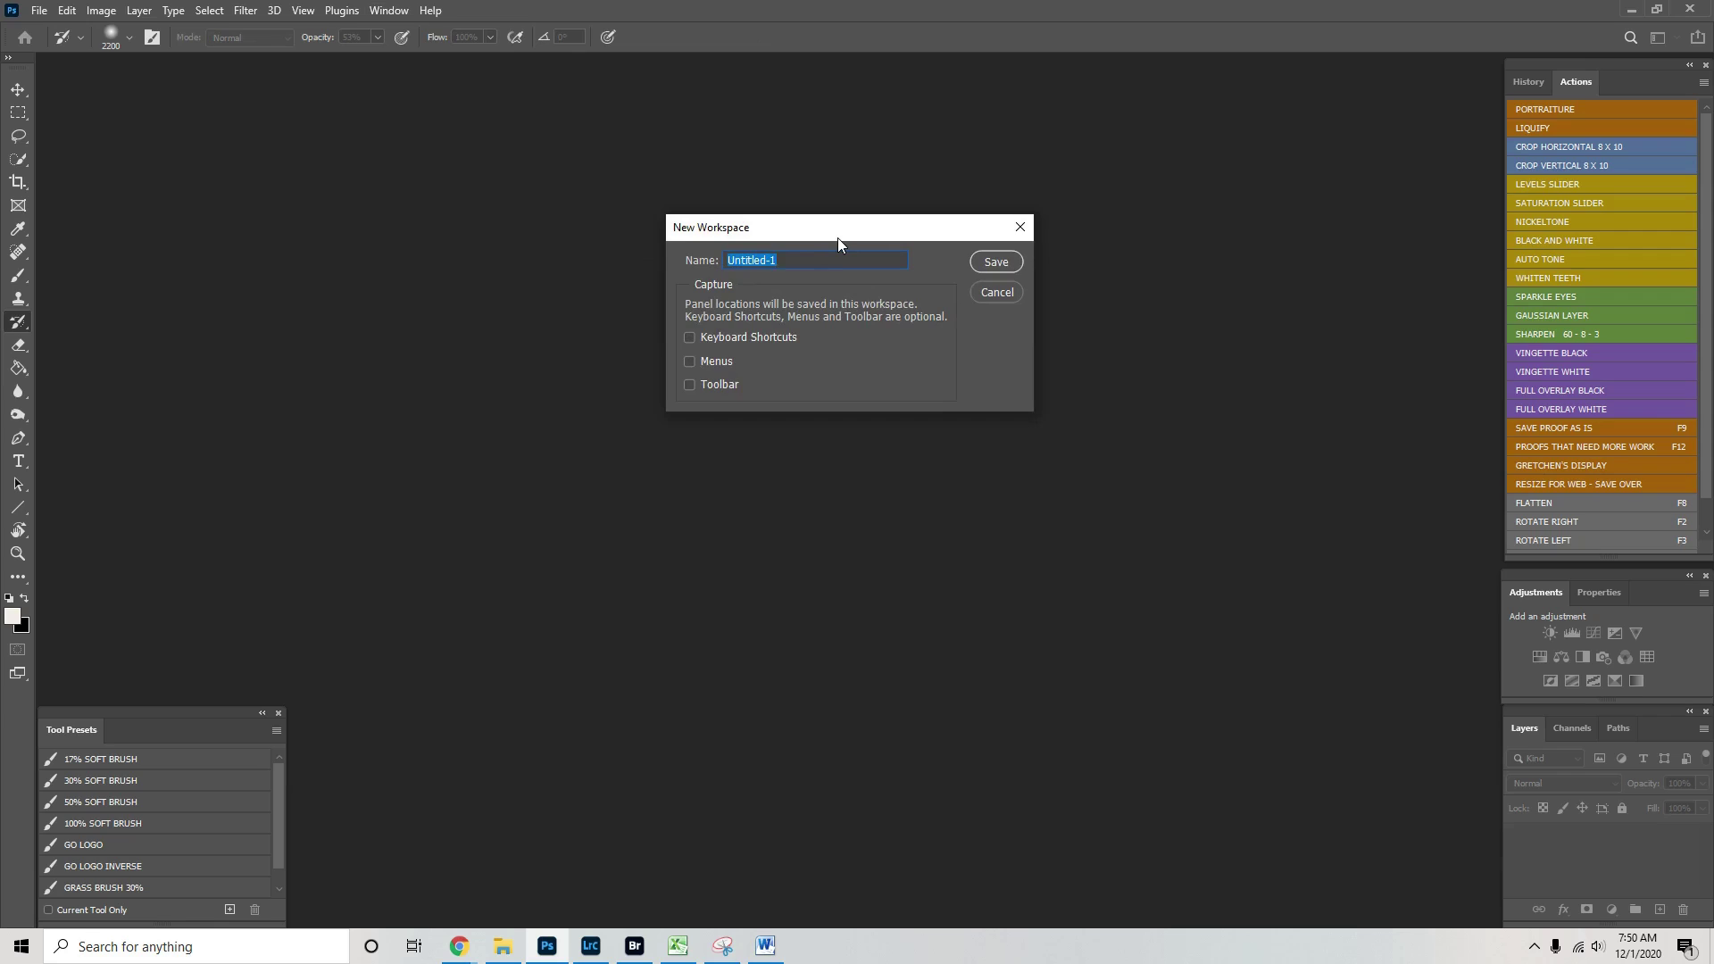
pyautogui.write('My New Wrokspace')
pyautogui.click(1000, 265)
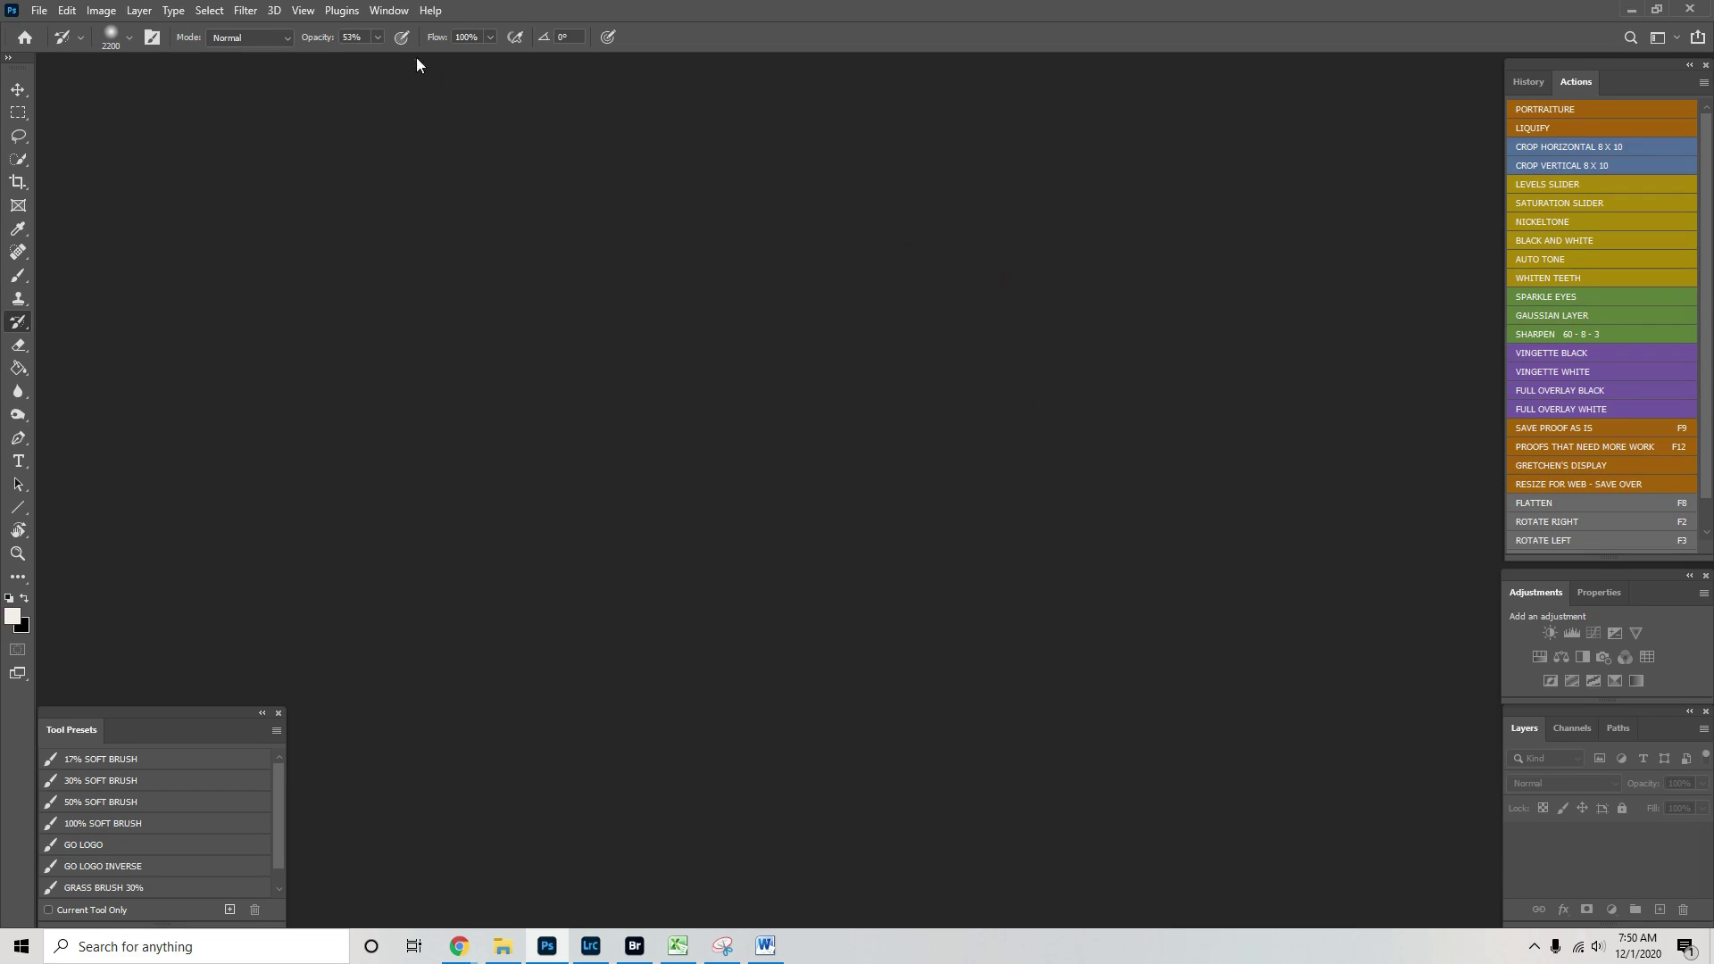
# Drag the History/Actions, Adjustments and Tool Presets panels out of their positions
pyautogui.moveTo(1637, 66); pyautogui.dragTo(529, 330)
pyautogui.moveTo(1606, 574); pyautogui.dragTo(938, 261)
pyautogui.moveTo(247, 712); pyautogui.dragTo(1568, 486)
# Select My New Workspace and reset it to restore the saved panel layout
pyautogui.click(388, 10)
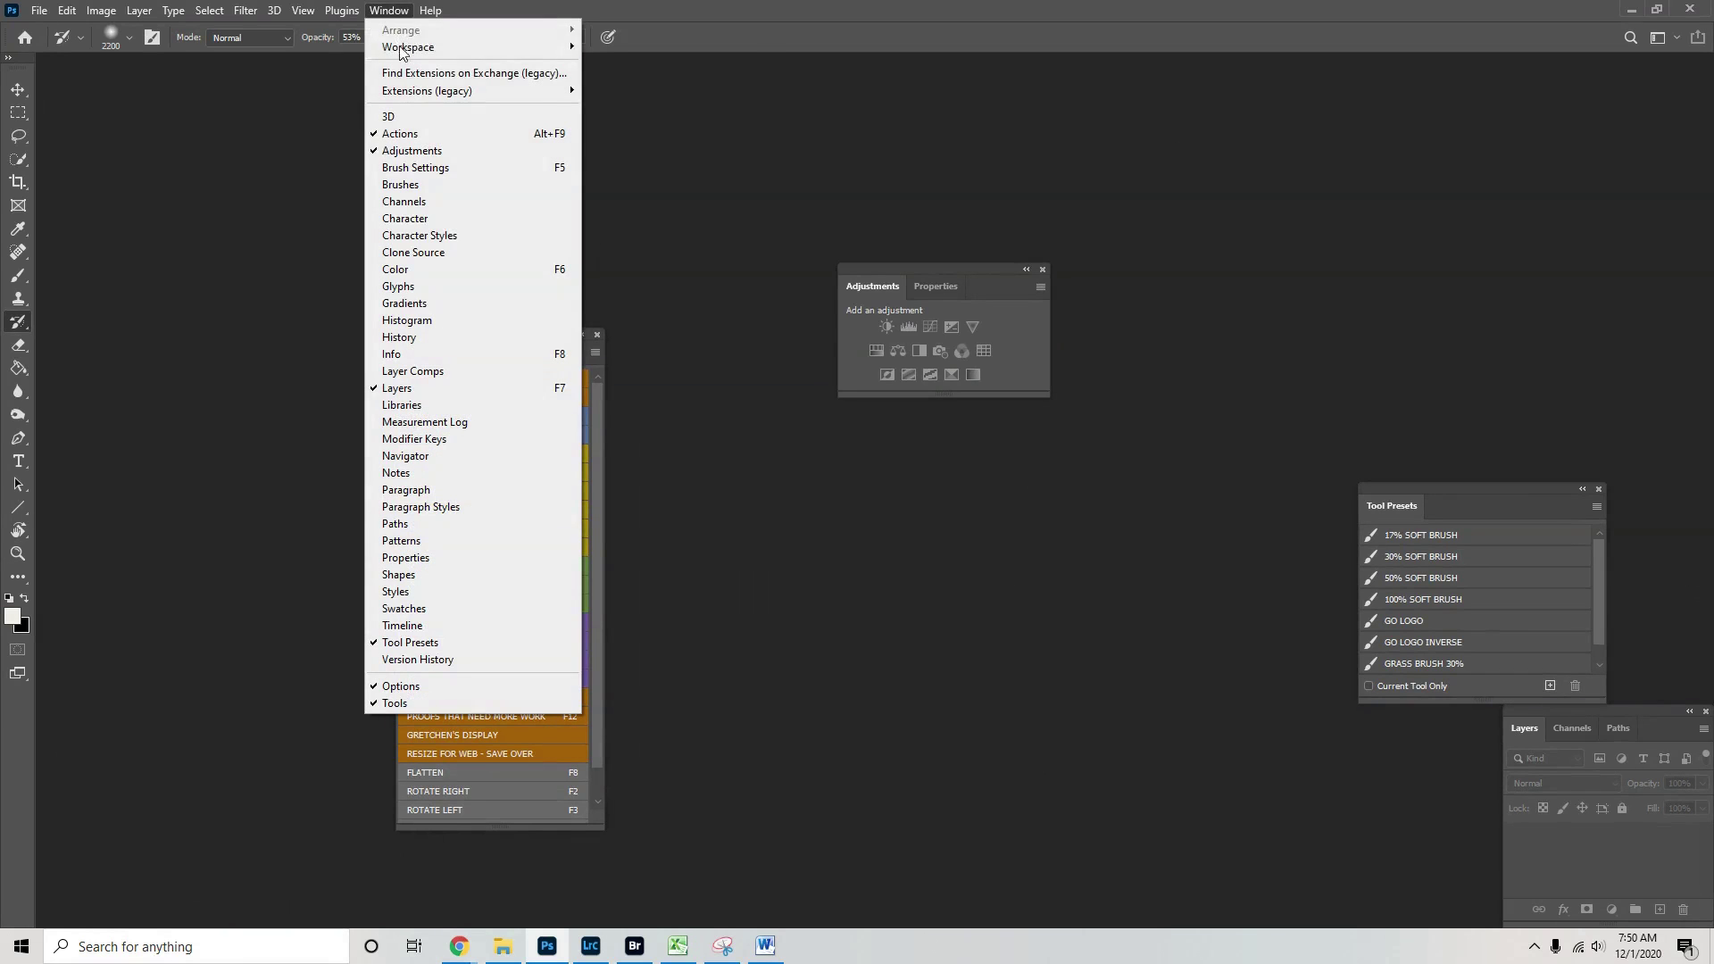
pyautogui.moveTo(459, 55)
pyautogui.click(641, 63)
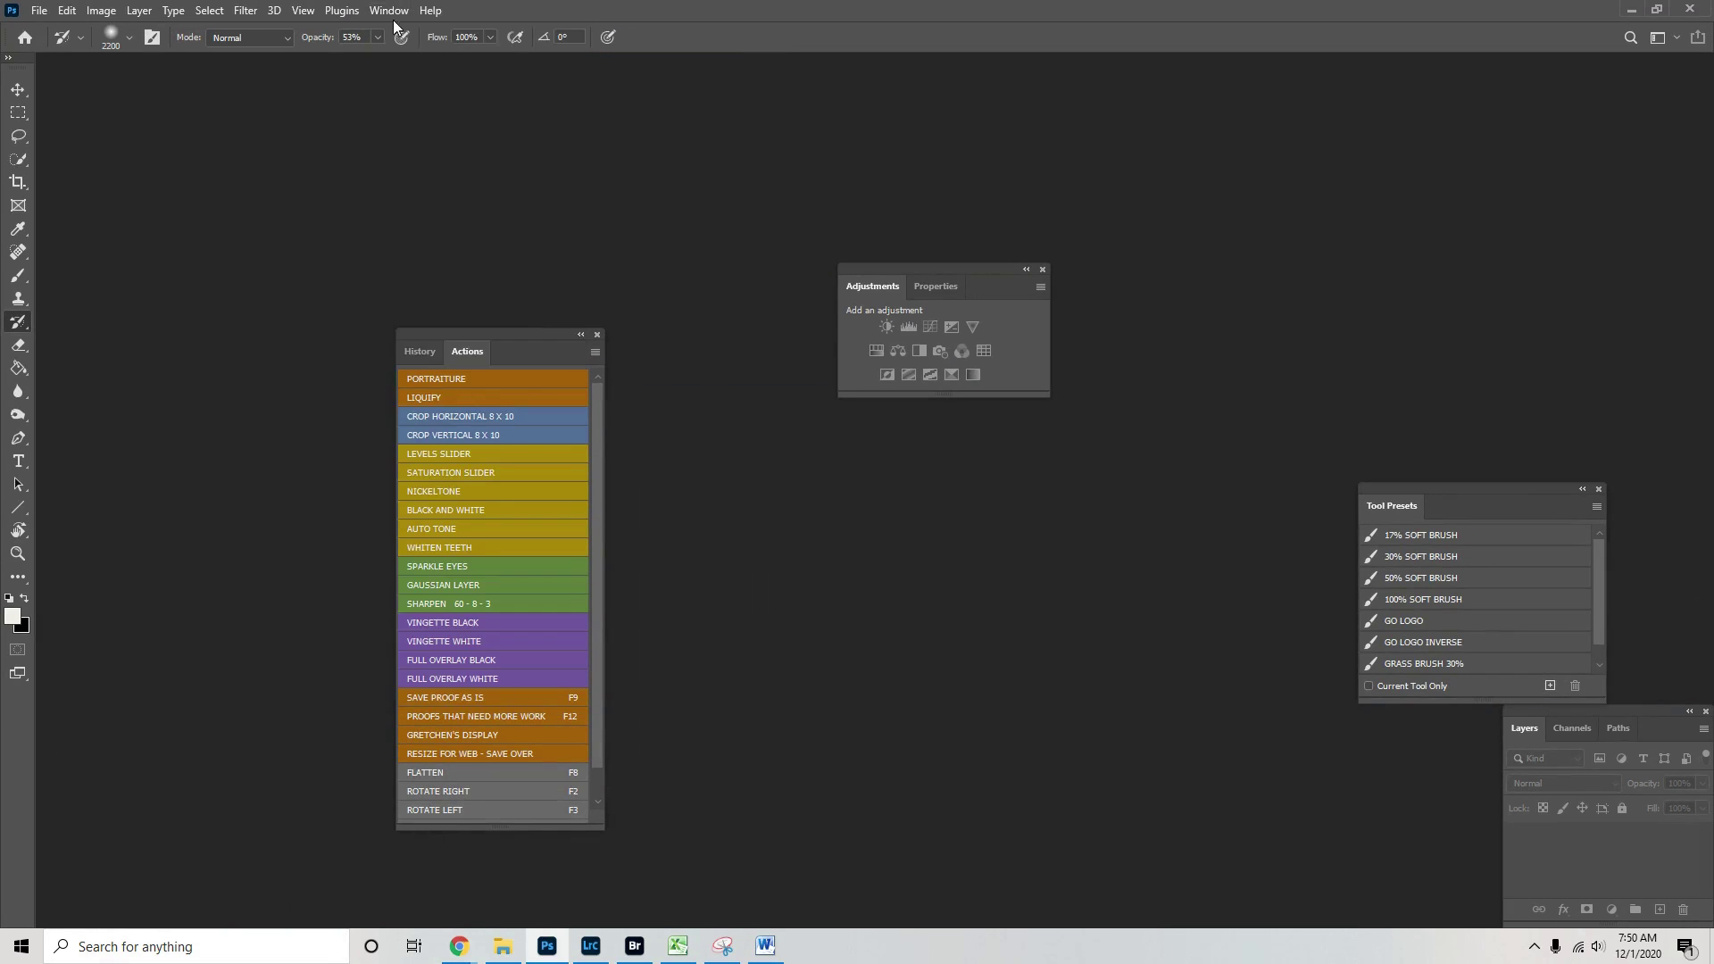
pyautogui.click(388, 9)
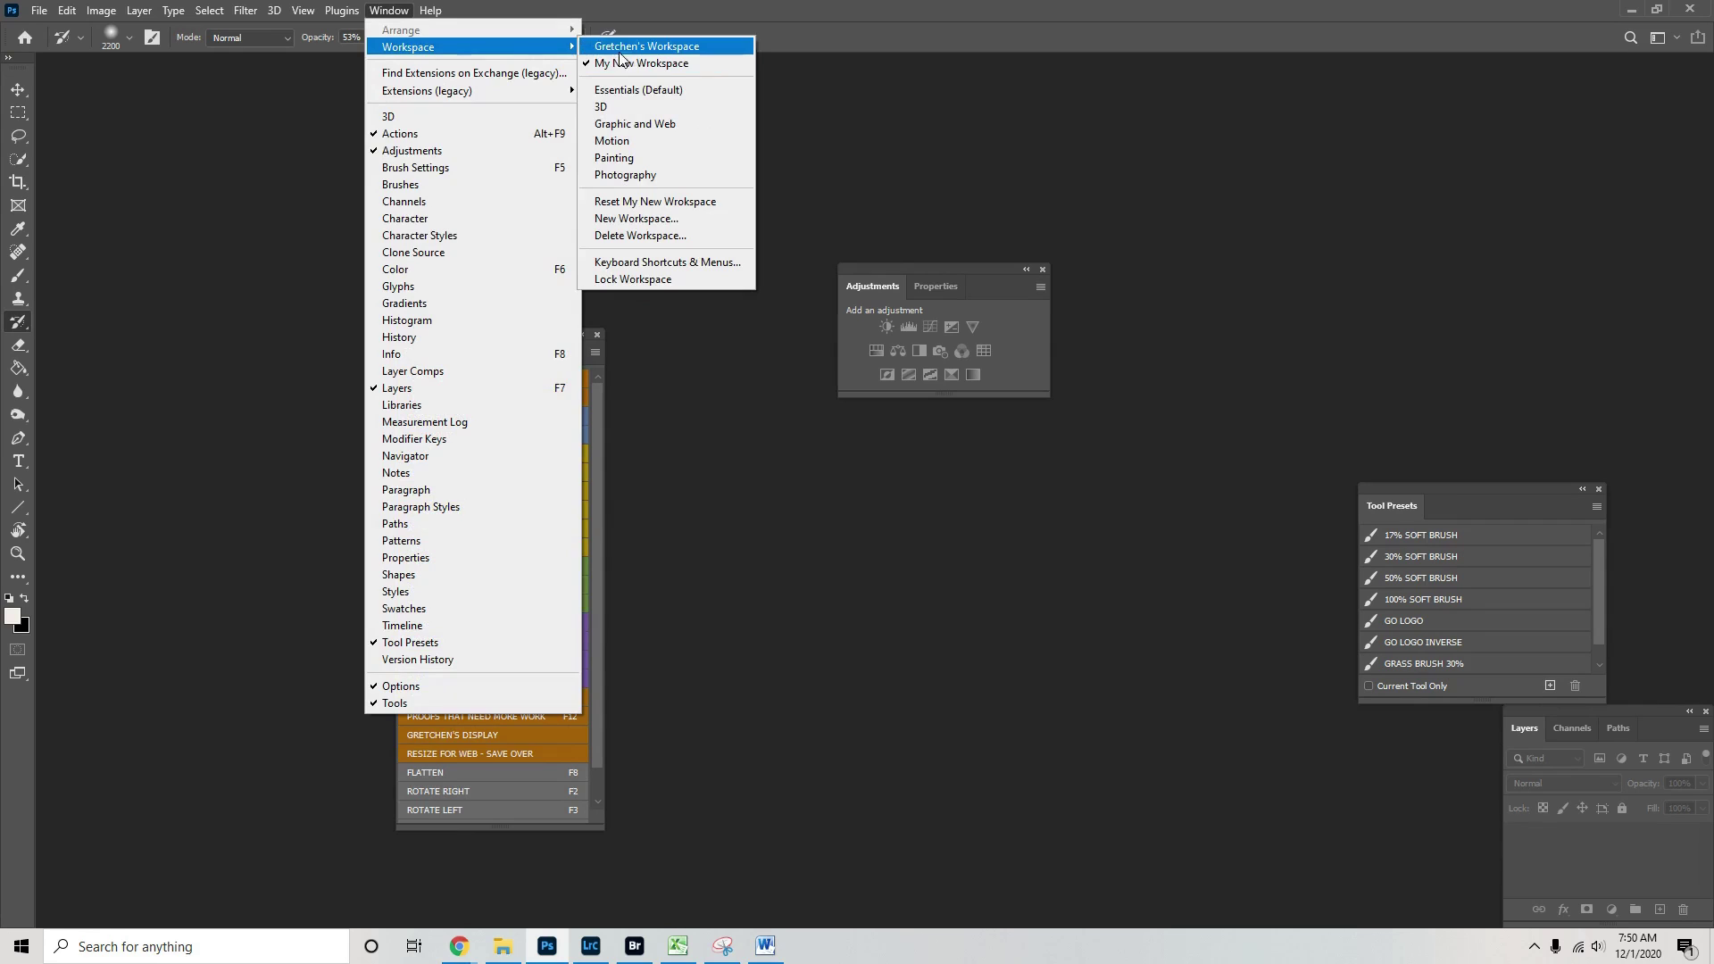
pyautogui.click(621, 50)
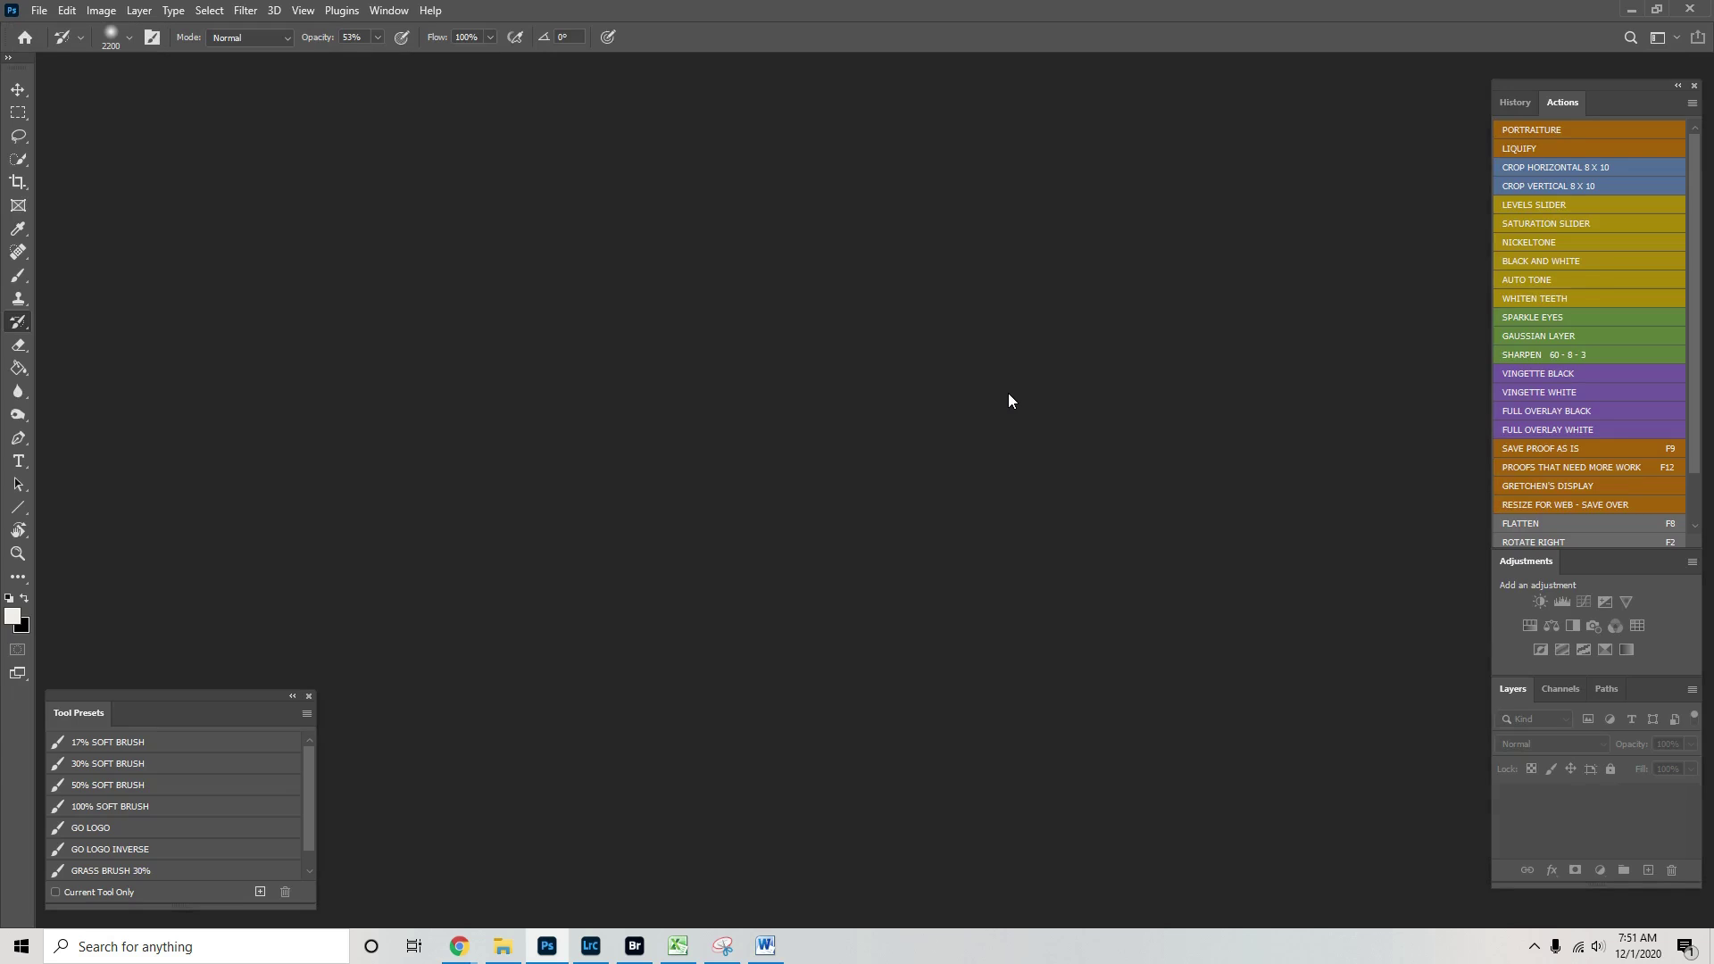
pyautogui.press('Tab')
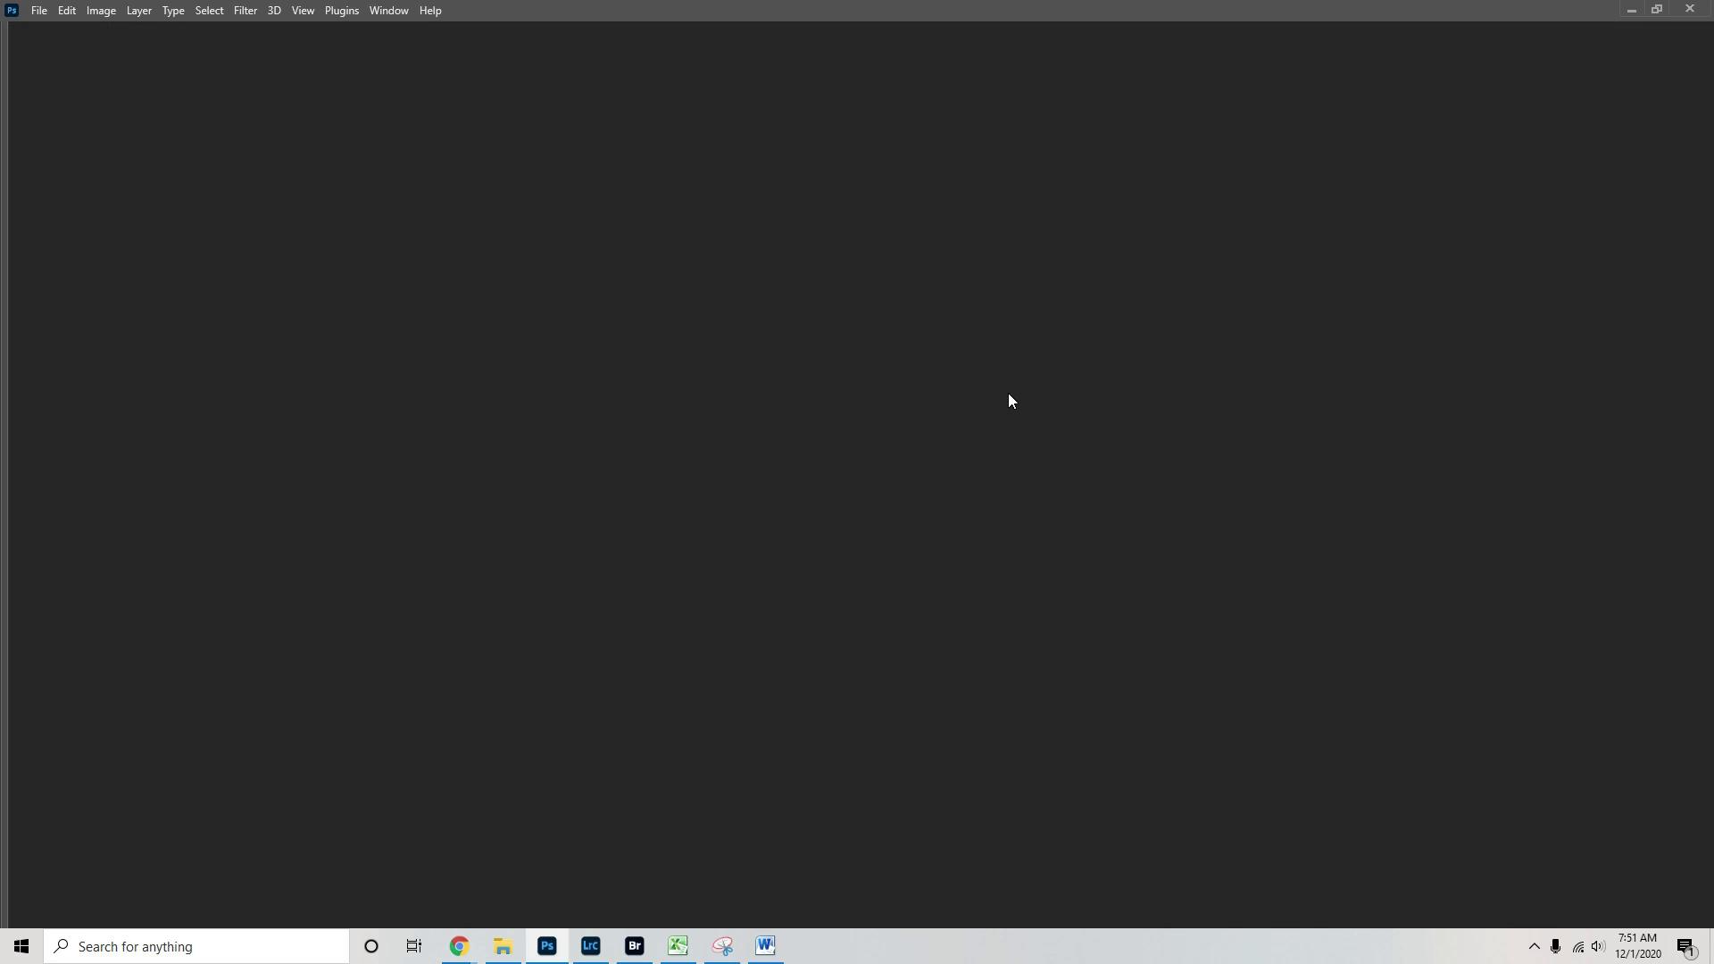